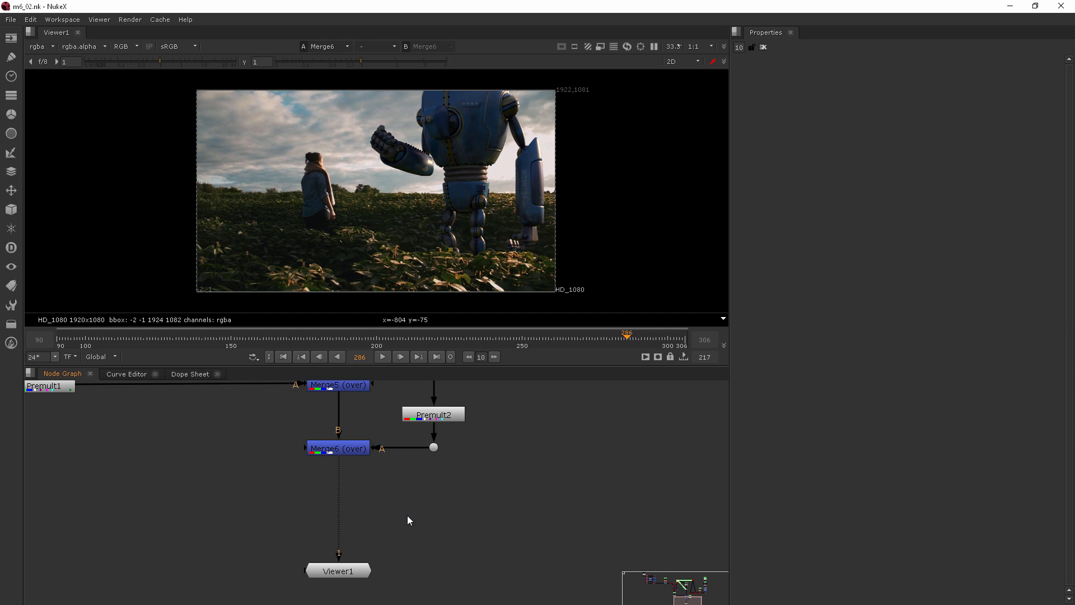
Add a Text node, show its text settings, and insert it between Merge6 and Viewer1
key(Tab)
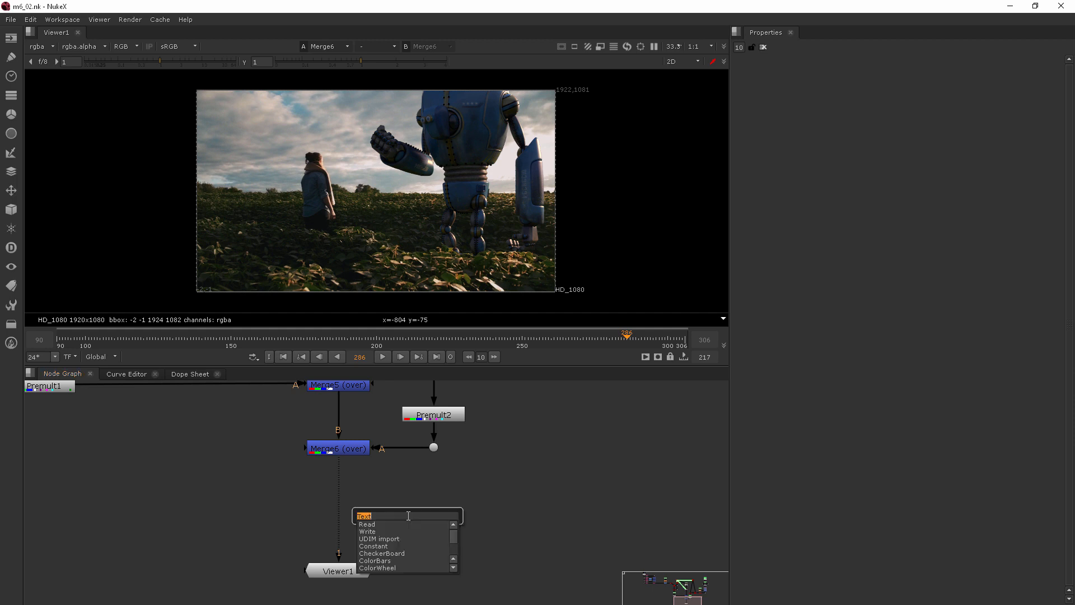
text(text)
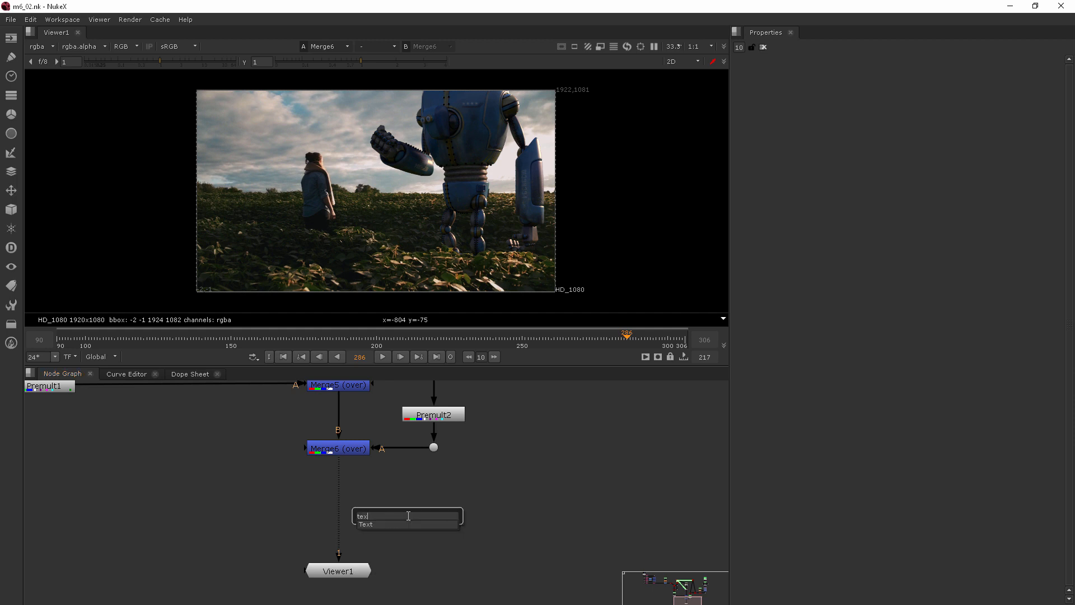
click(377, 524)
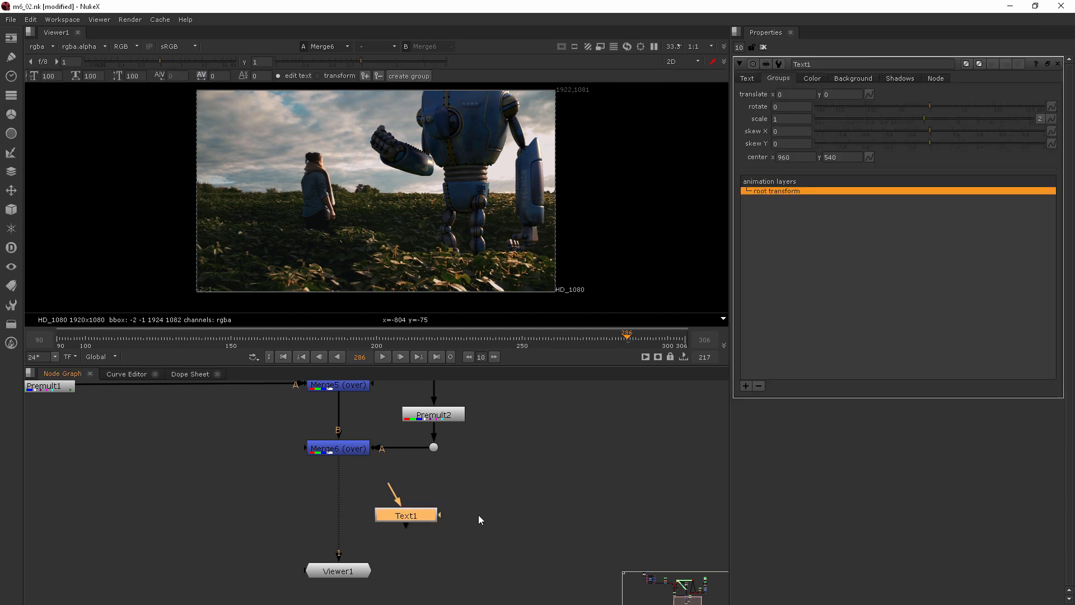
click(746, 77)
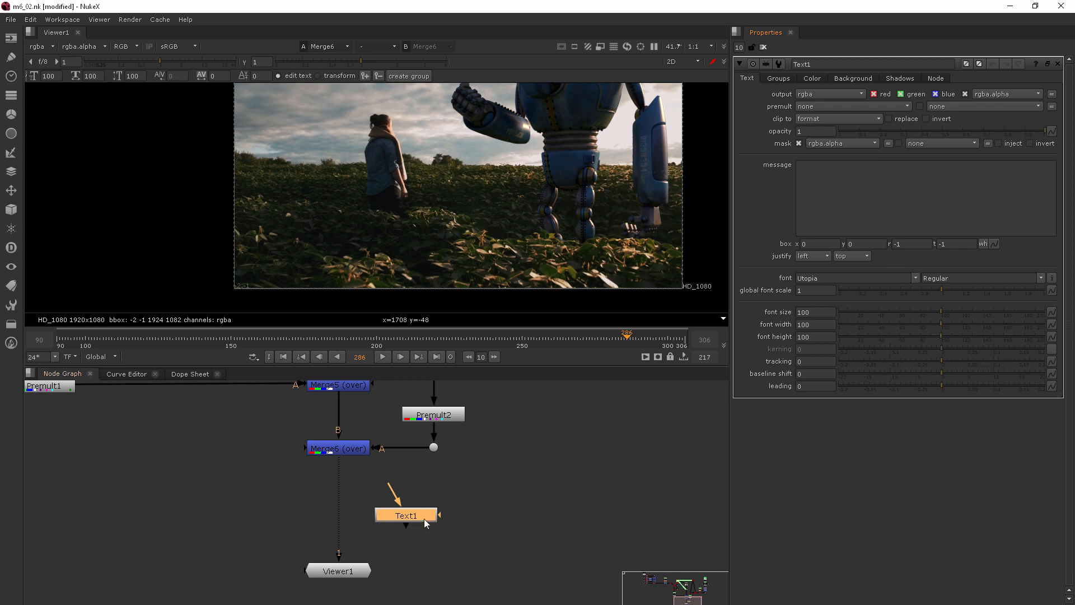
drag(424, 516, 353, 507)
Place a text at a single point in the lower part of the image and enter "They Have Arrived"
middle_drag(469, 196, 422, 218)
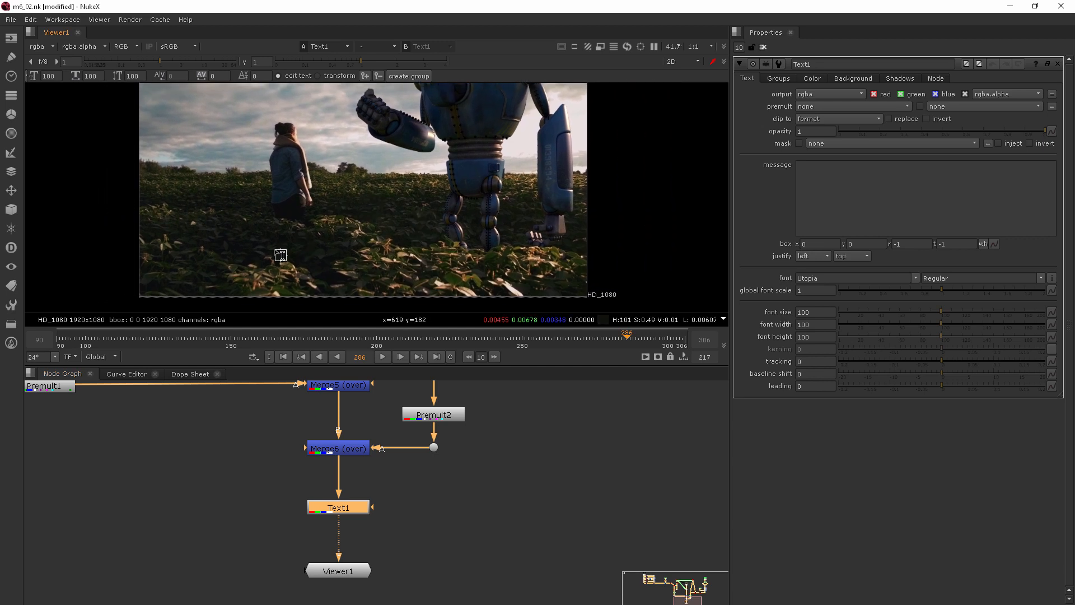
click(234, 248)
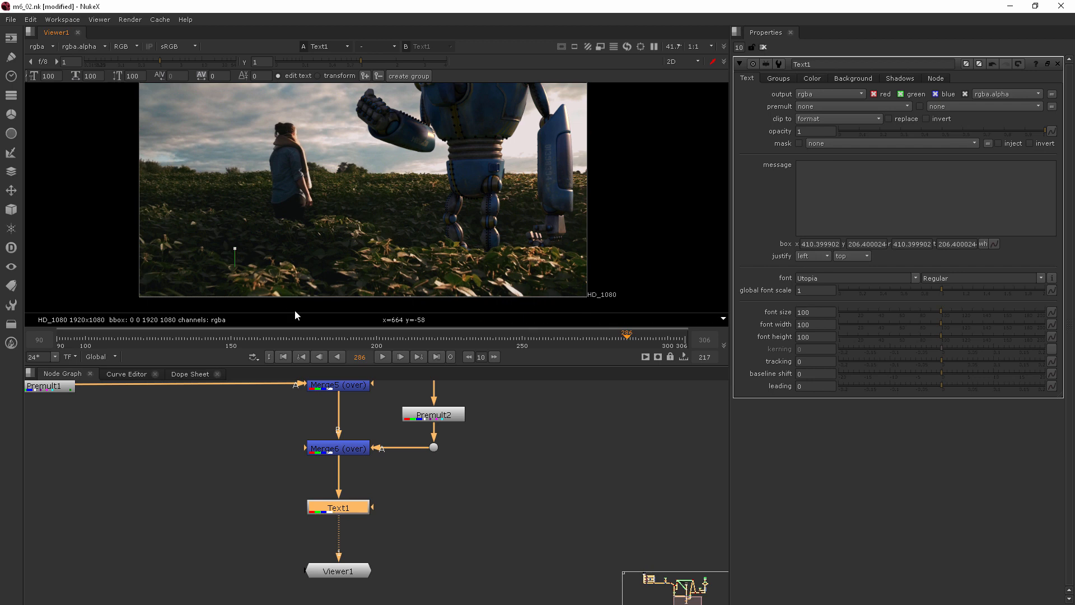
text(The)
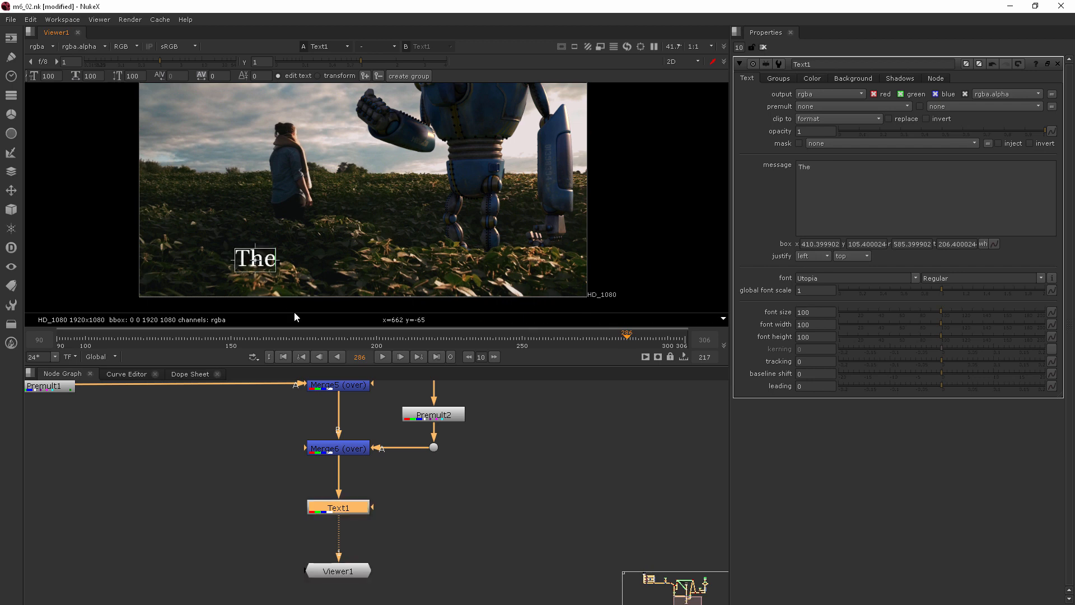
text(y Have Arrived)
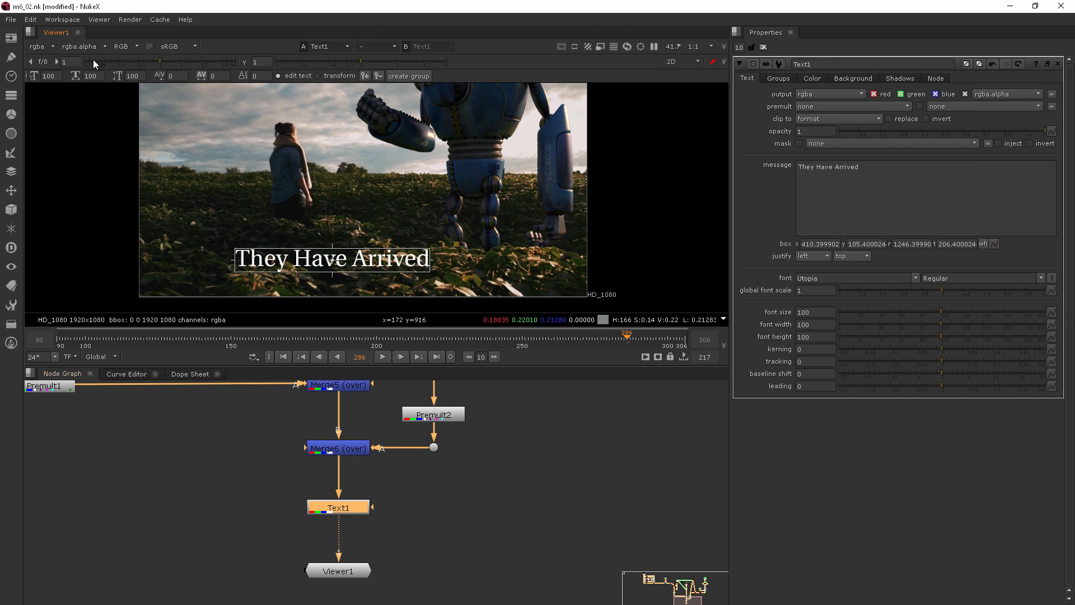
Move Text1 aside, branch a second Text node off Merge6, show it in the viewer, and close Text1's properties
drag(353, 506, 298, 500)
click(428, 515)
key(Tab)
text(te)
key(Return)
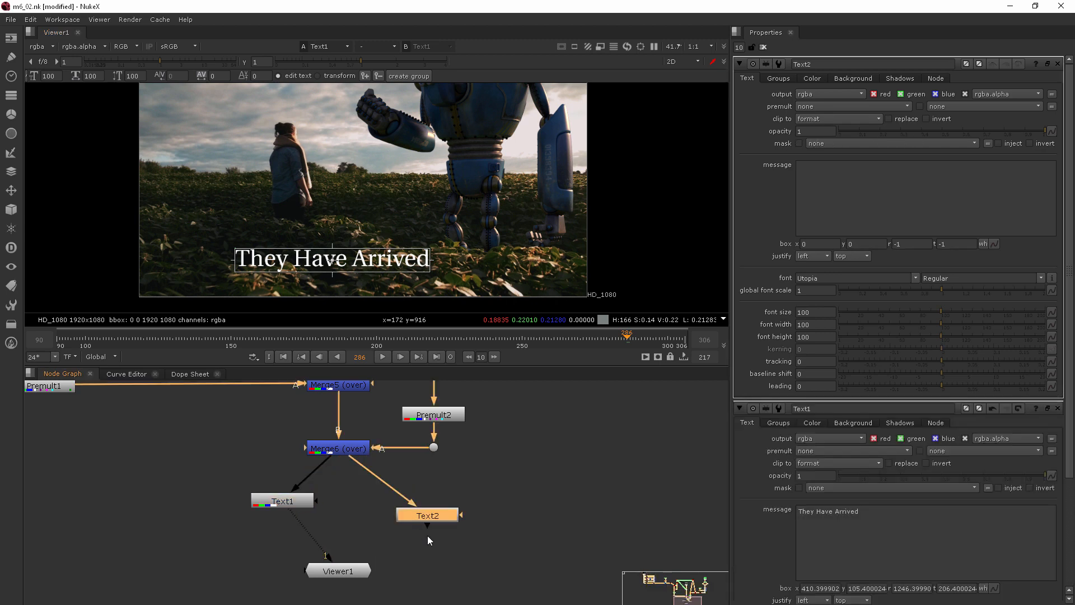
drag(425, 518, 390, 506)
key(1)
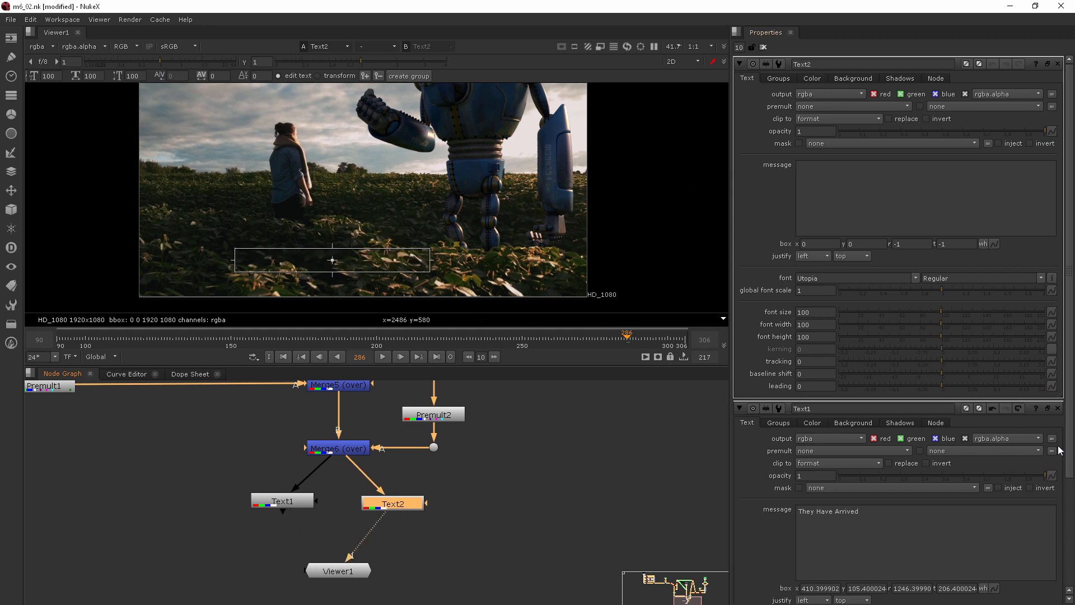
click(1057, 408)
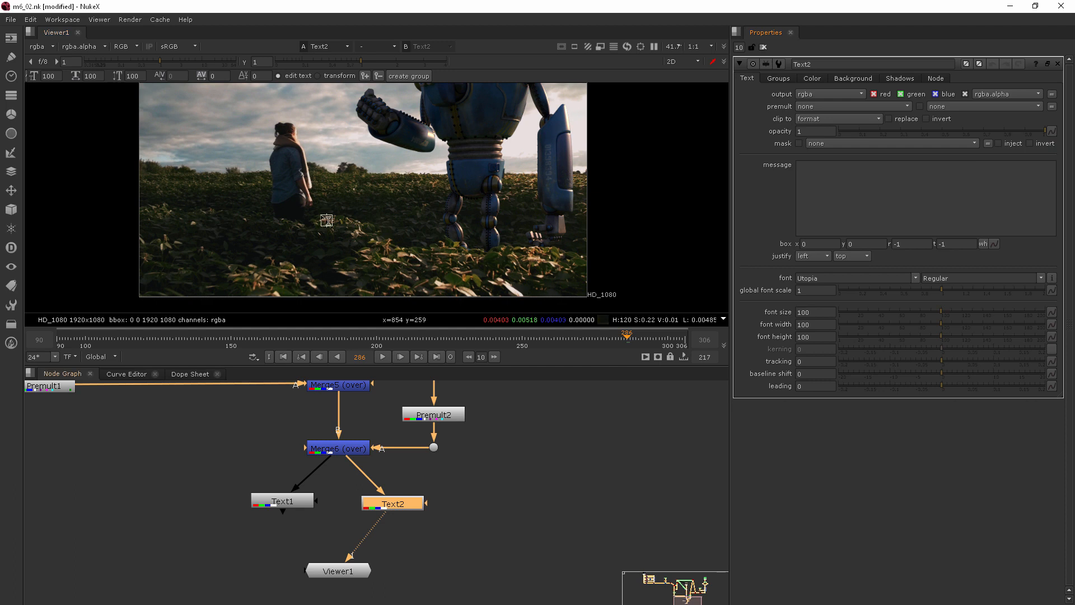
Draw a text box about 1140 by 358 pixels over the field and enter "They Have Arrived"
drag(204, 195, 470, 278)
text(They)
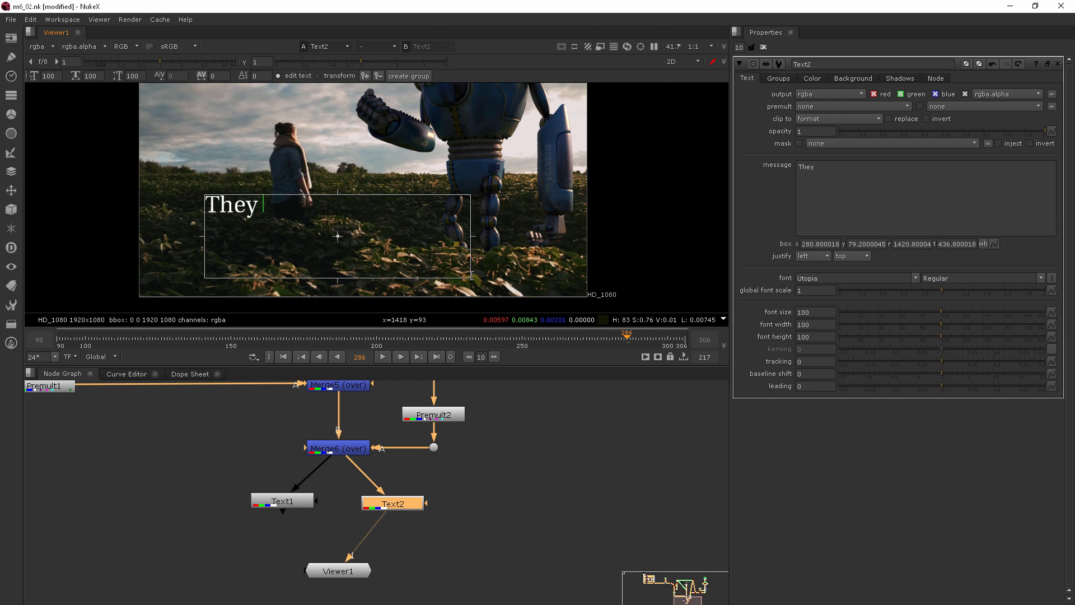
text( Have Arrivexdc)
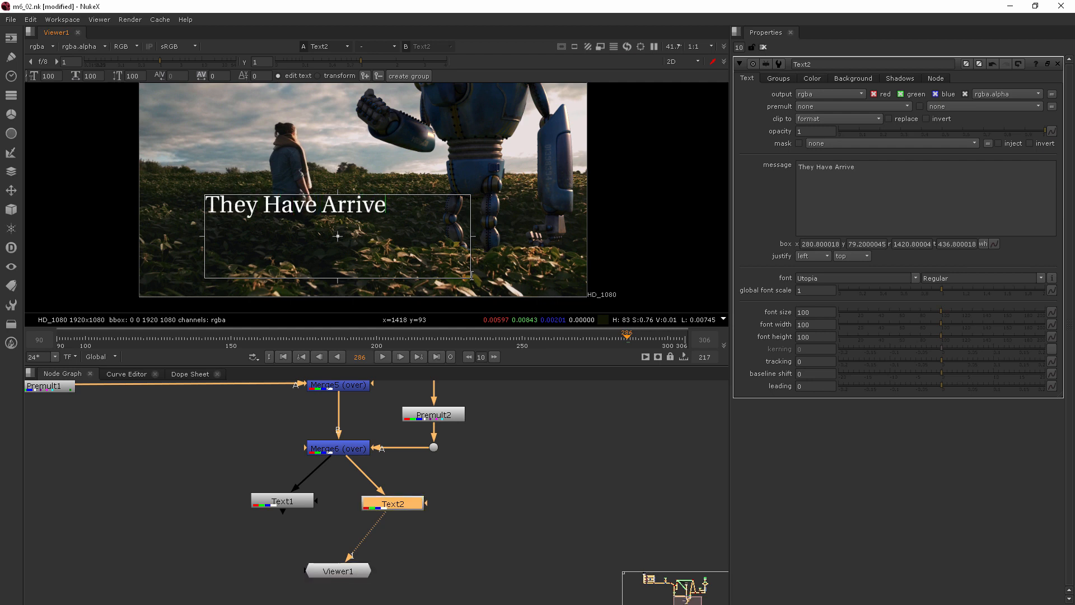
key(BackSpace)
key(BackSpace)
key(BackSpace)
text(d)
Copy the message text and paste it three times after the existing text
key(ctrl+a)
key(ctrl+c)
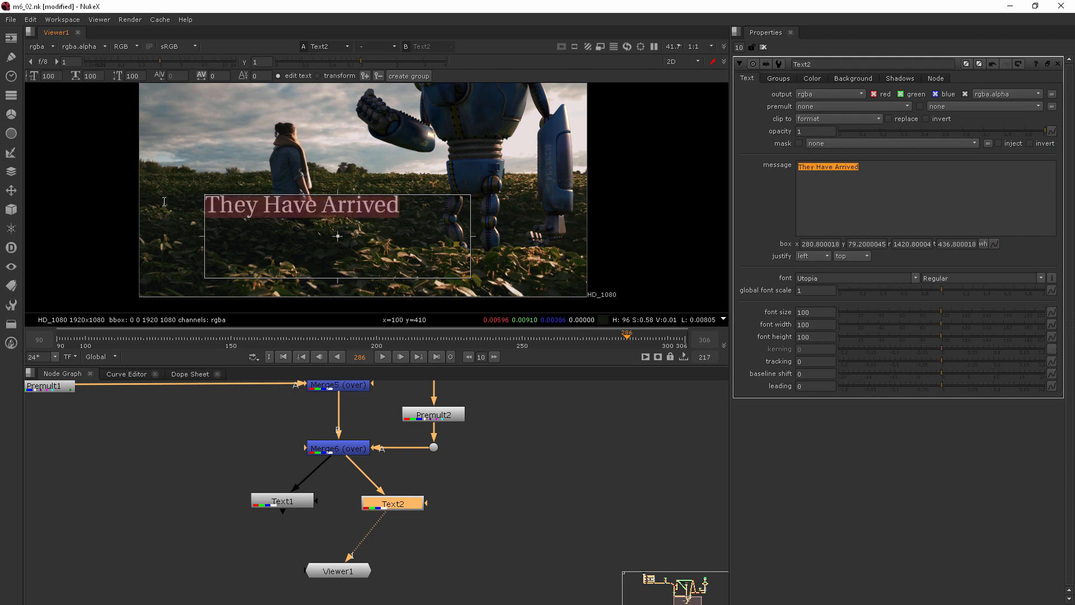
click(413, 201)
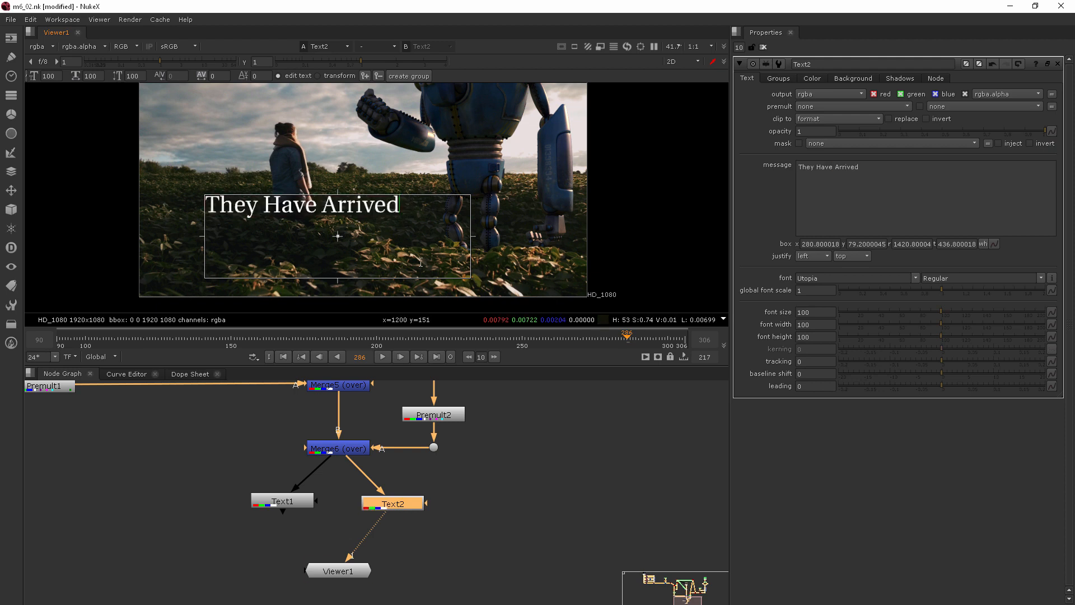
key(ctrl+v)
key(ctrl+v)
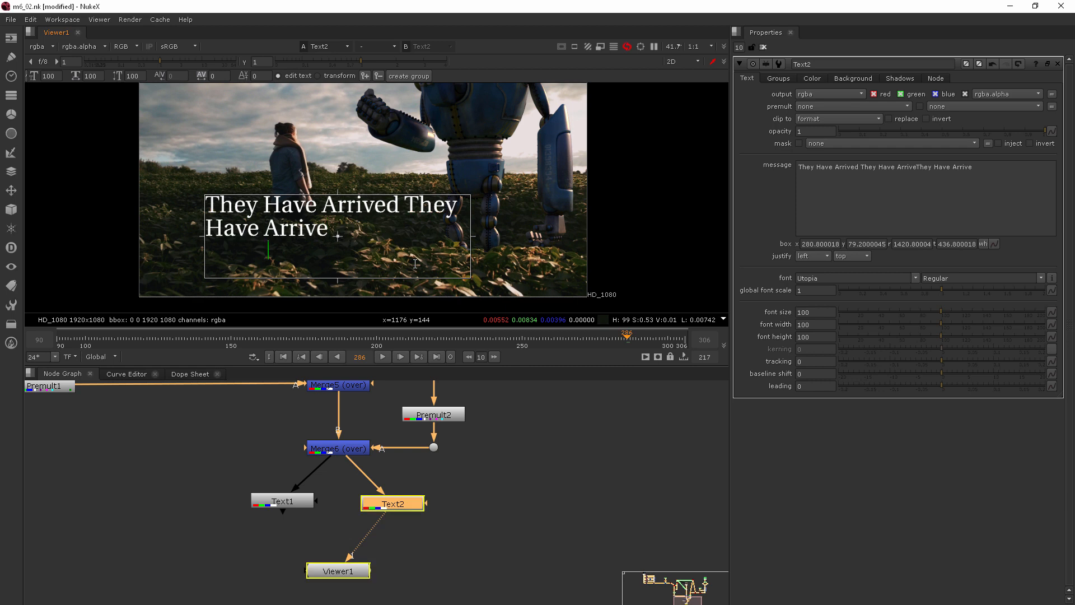
key(ctrl+v)
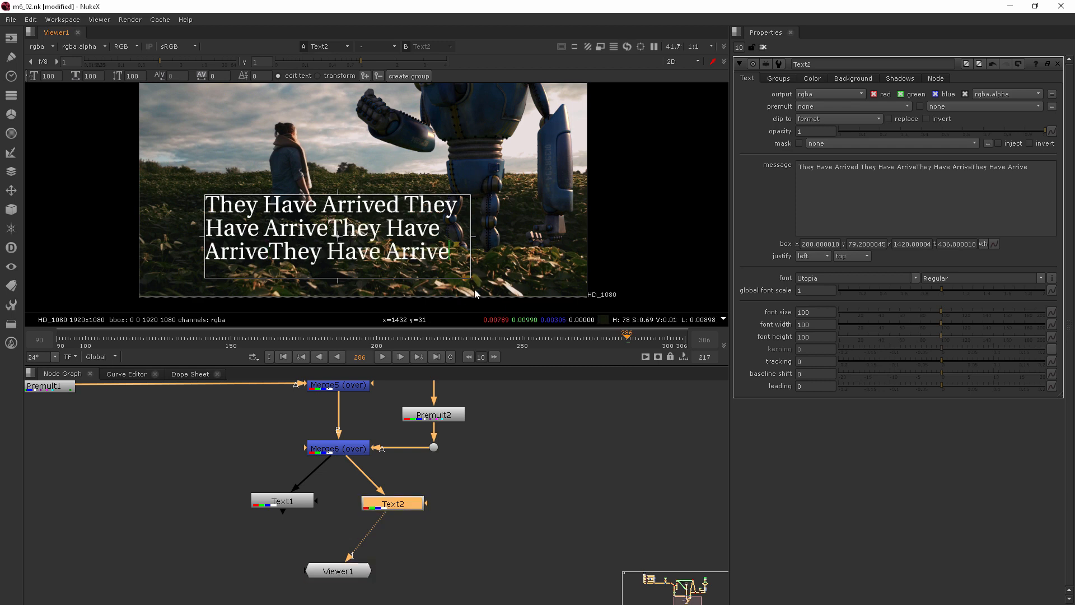
Try a narrower text box, move it up over the sky, and widen it to span the full frame
drag(471, 236, 372, 237)
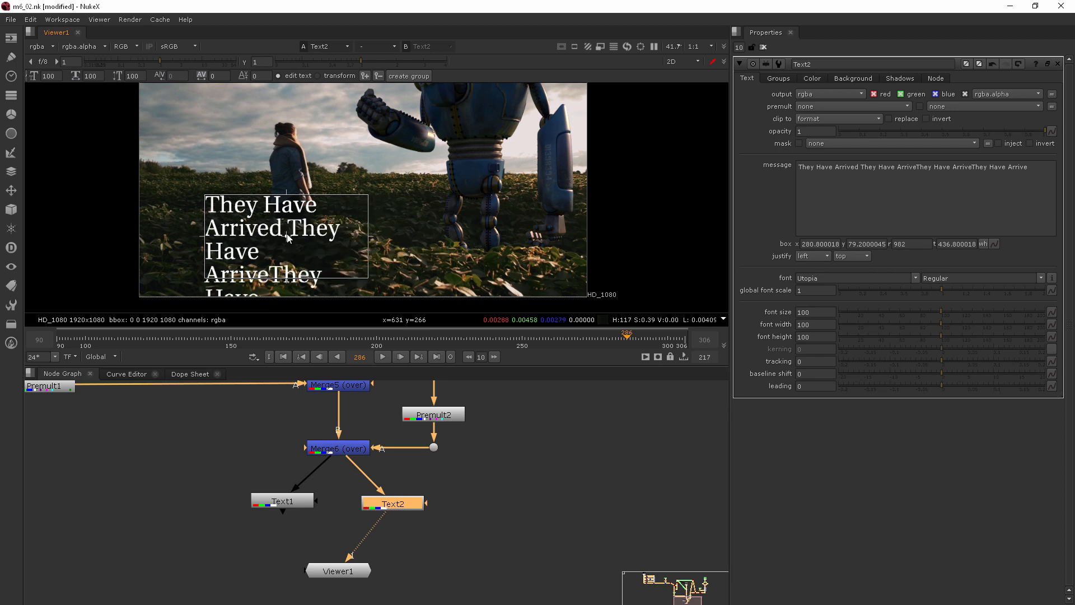
drag(288, 239, 327, 140)
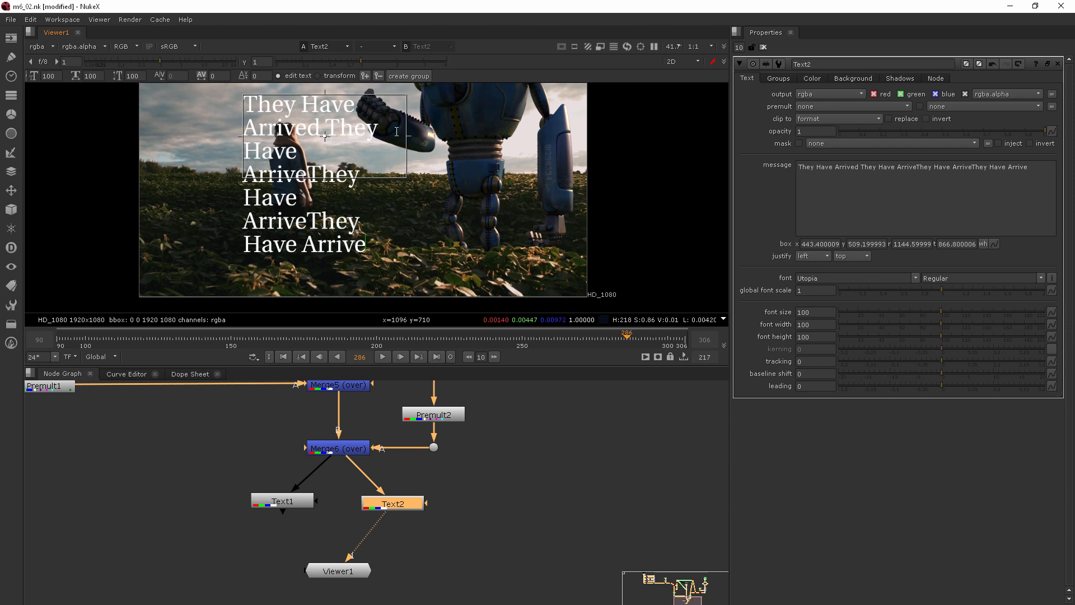
drag(406, 136, 588, 149)
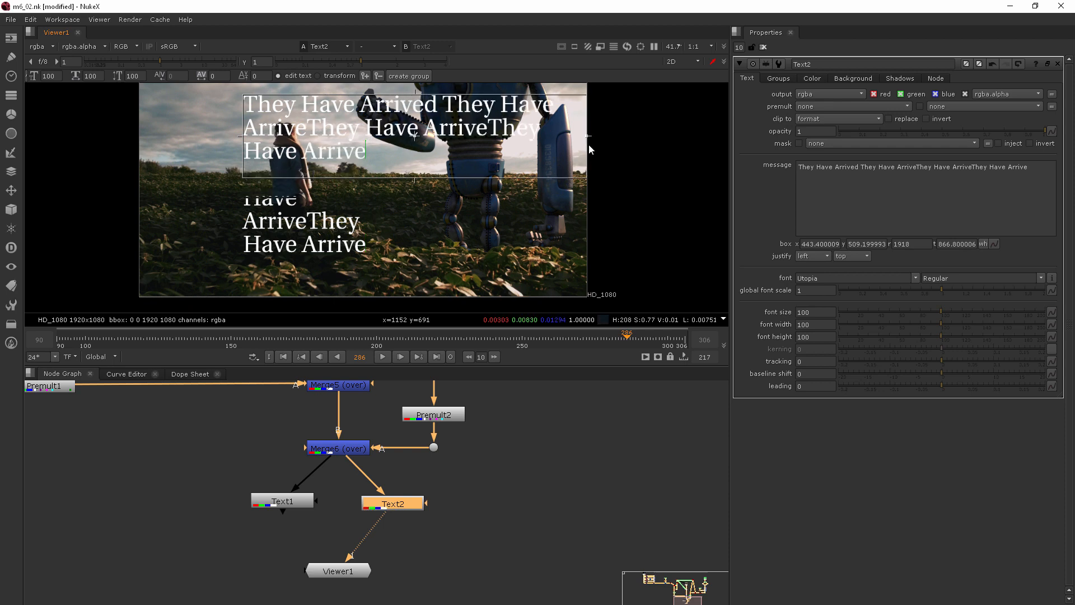
drag(242, 136, 139, 135)
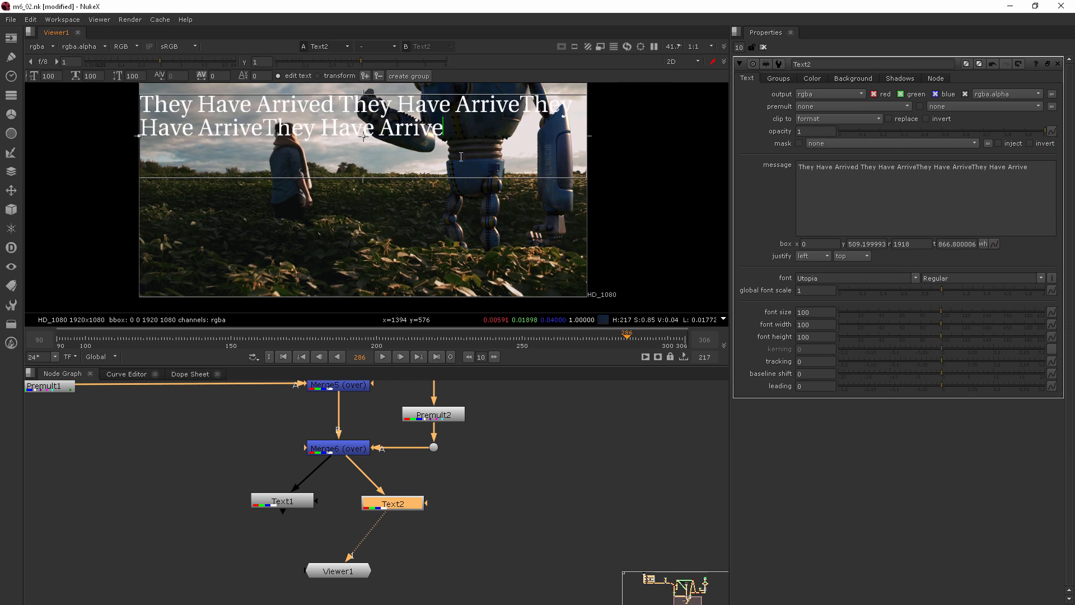
Highlight different portions of the text in the image to compare them with the message selection
drag(446, 128, 346, 106)
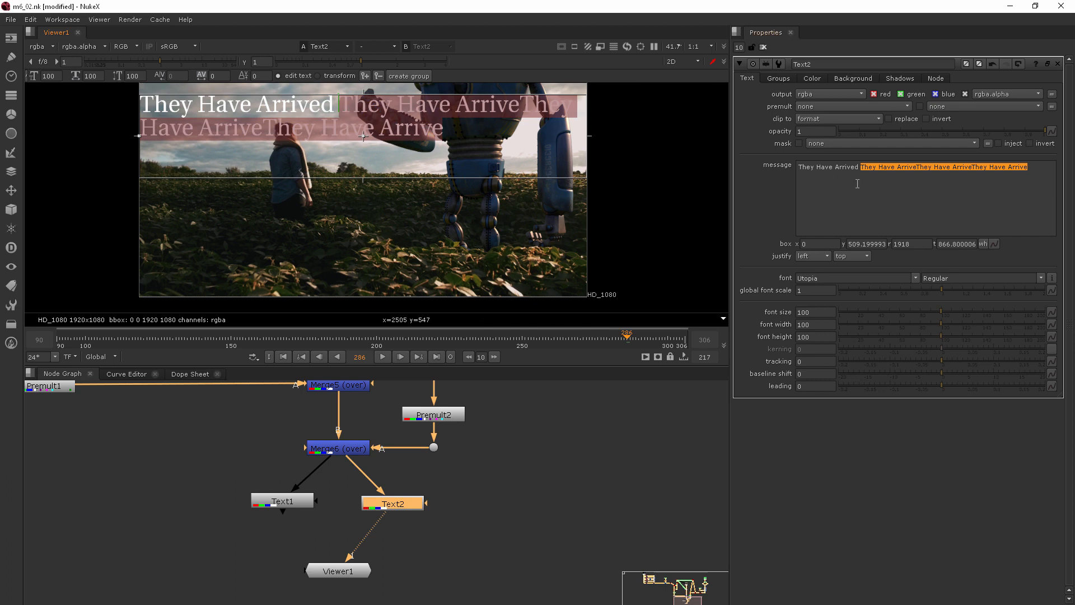
drag(216, 104, 265, 128)
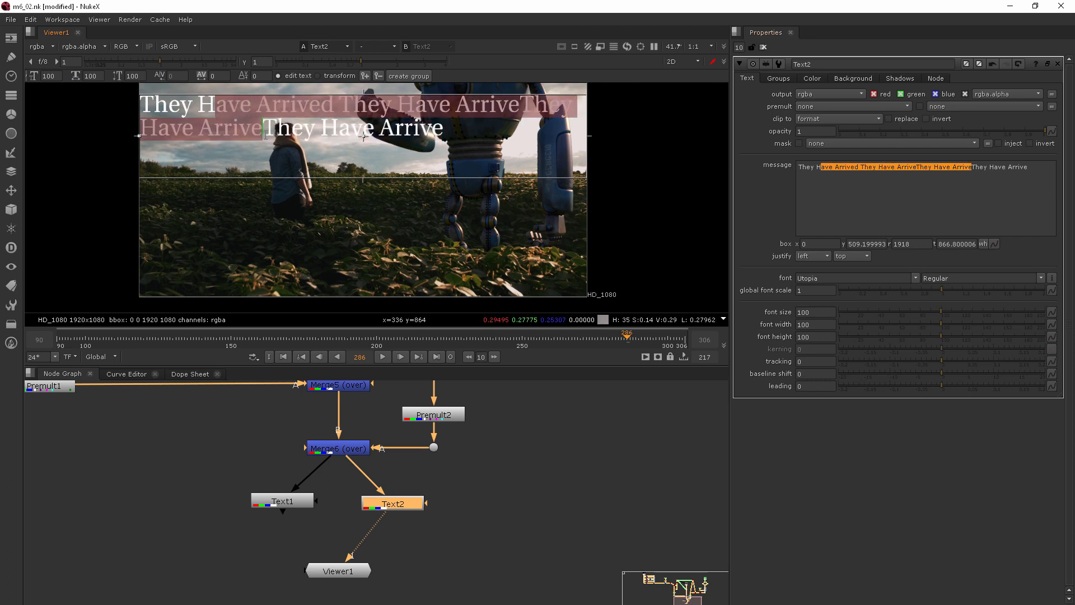
click(1001, 182)
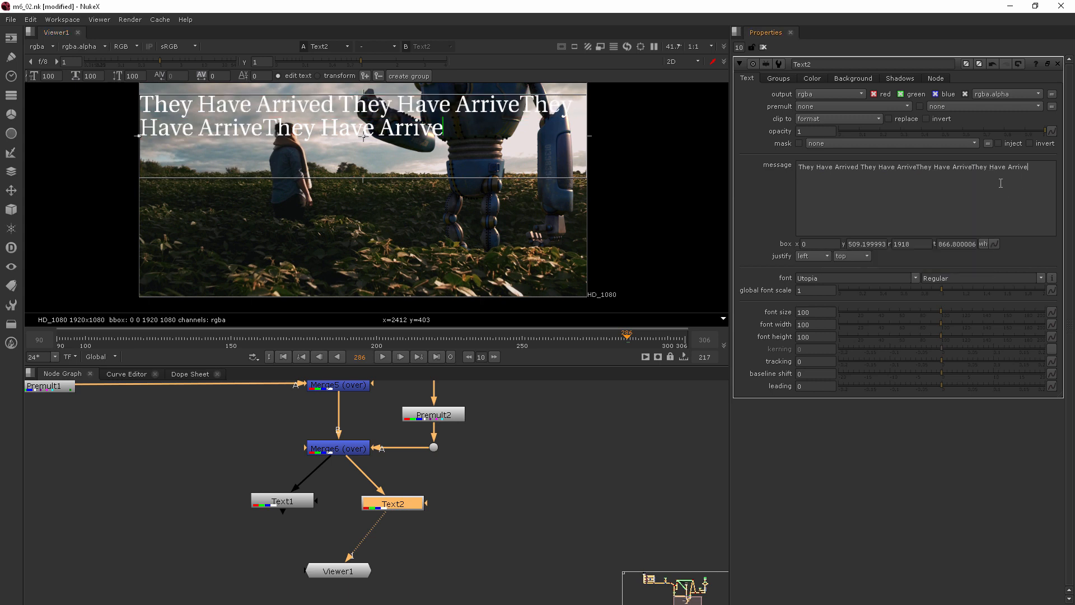
Test the text at opacity 0, trim the message to "They Have Arrived", and set the opacity back to 1
drag(1044, 132, 802, 140)
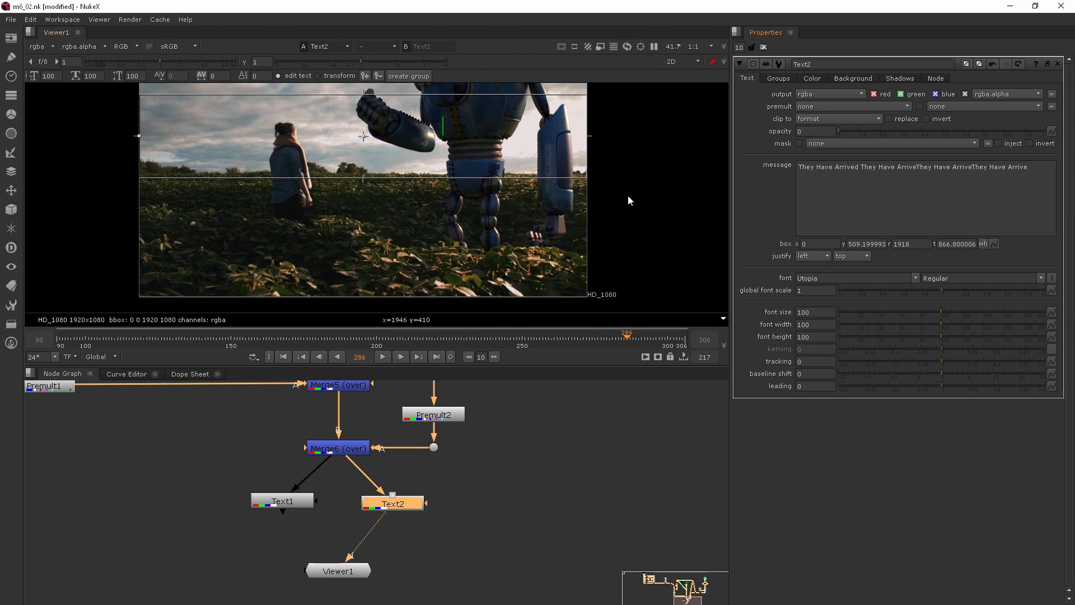
drag(1030, 168, 859, 168)
key(BackSpace)
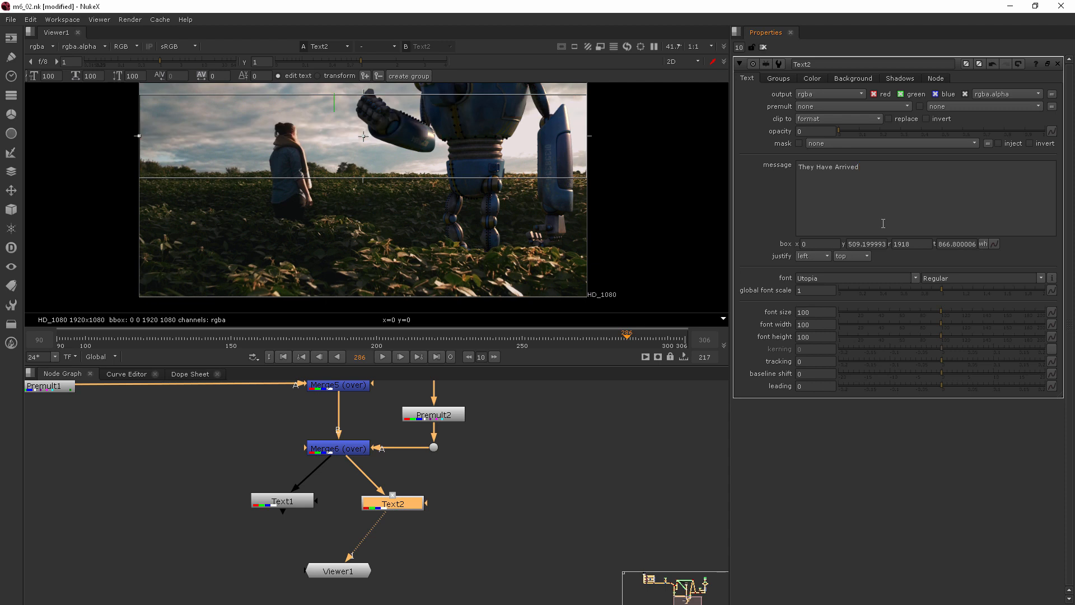
drag(845, 136, 1044, 133)
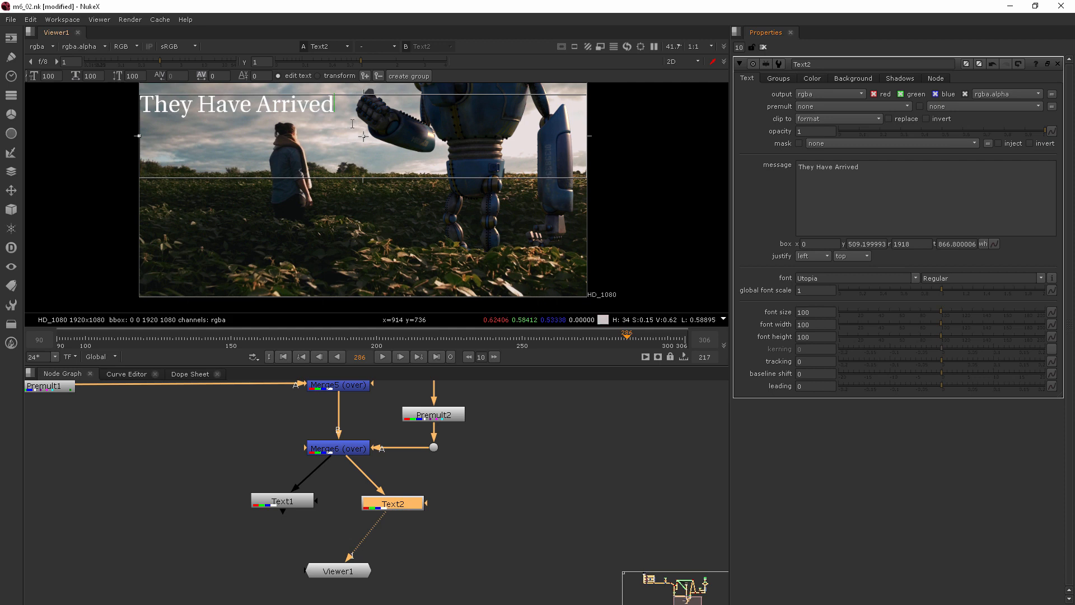
Replace the whole message with "THEY HAVE ARRIVED" in capitals
drag(334, 105, 140, 99)
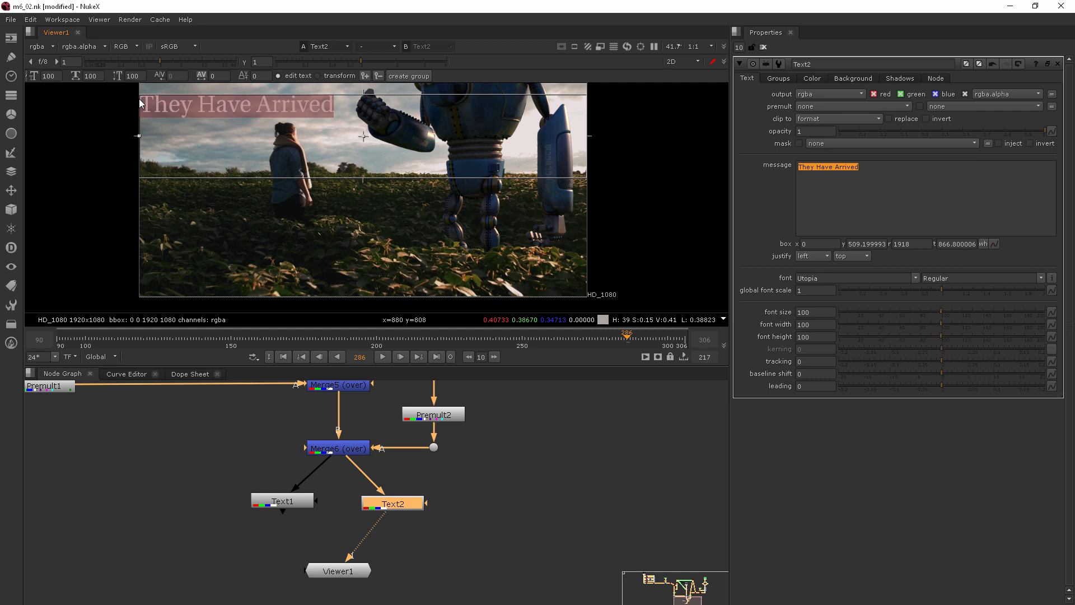
key(BackSpace)
text(THEY HAVE ARRIVED)
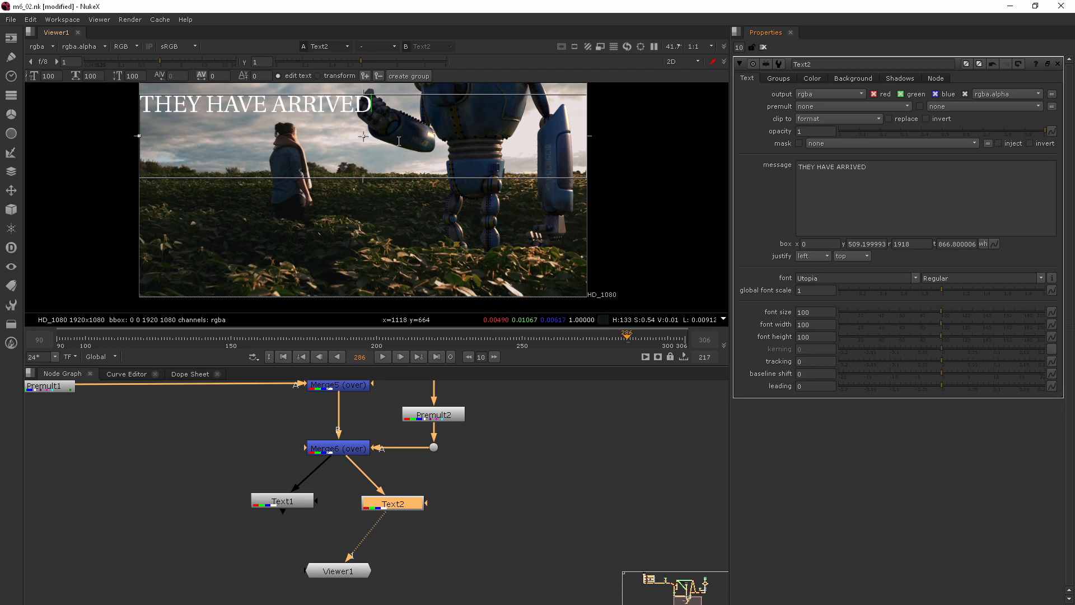
Move the text box down over the field, reduce its height to about 109 pixels, and center the text horizontally
drag(364, 137, 363, 238)
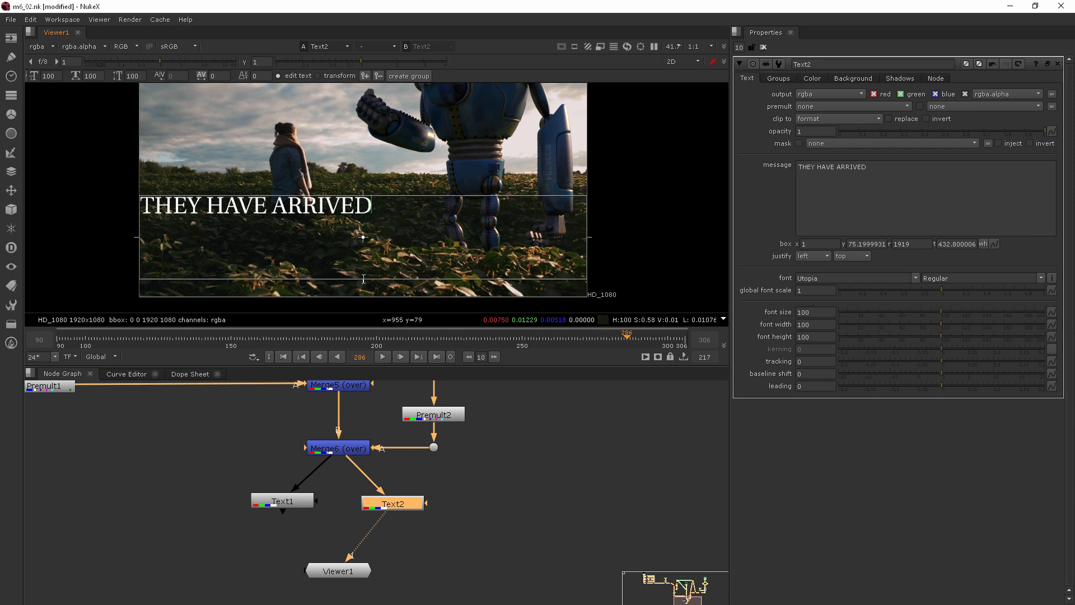
drag(363, 279, 364, 252)
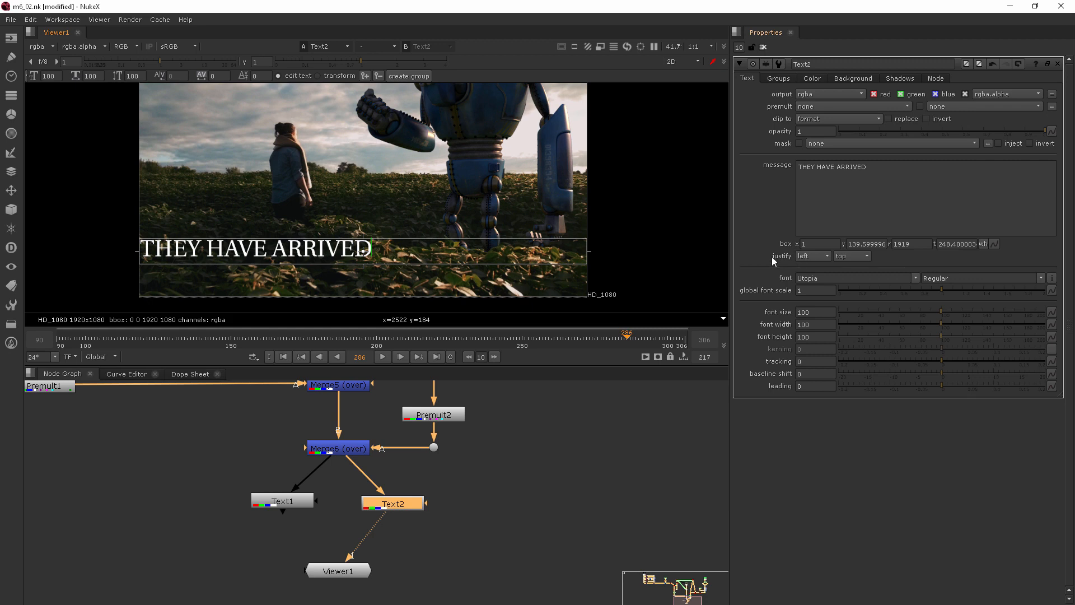
click(810, 258)
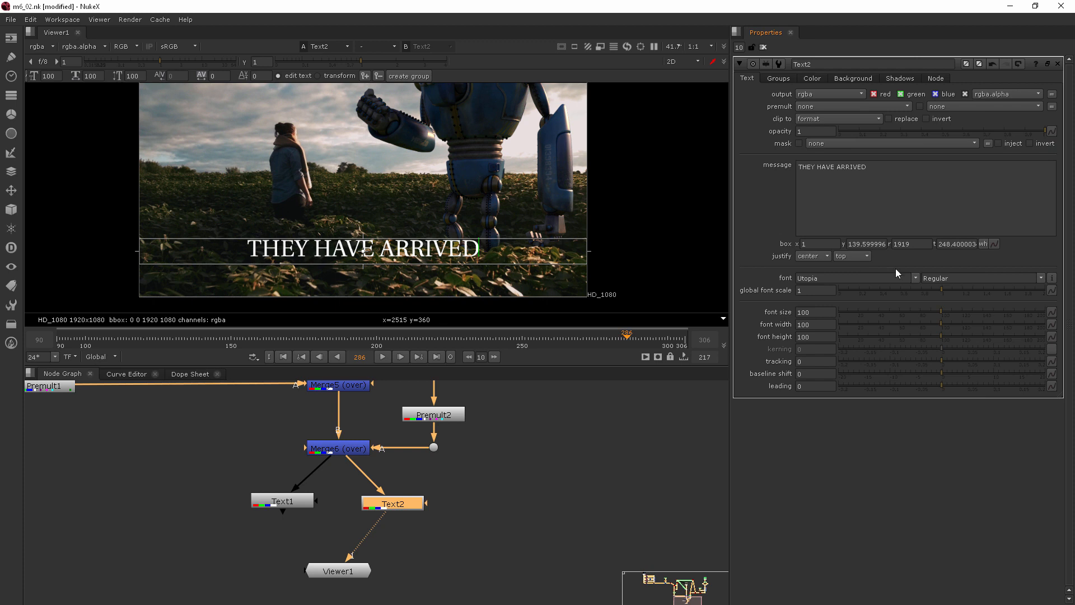
Set the text's font to Gotham
click(915, 277)
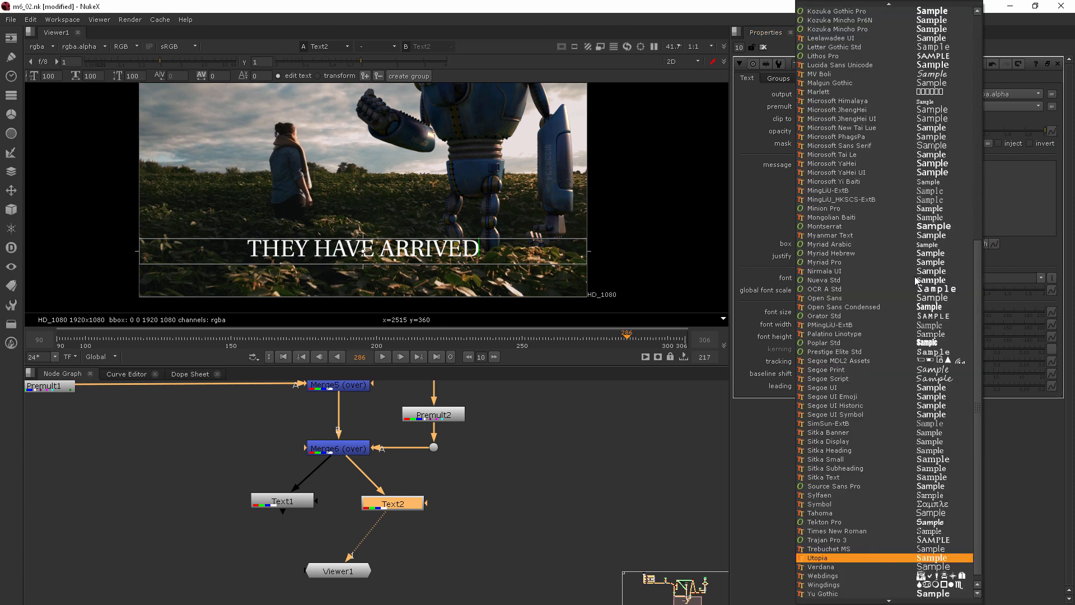
scroll(837, 210, up, 3)
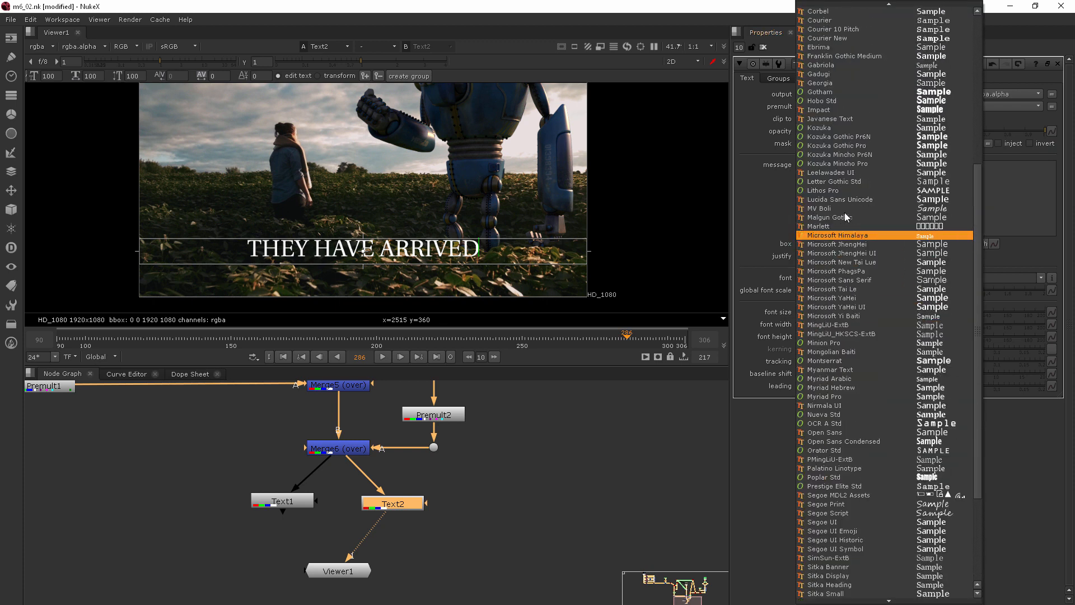
click(821, 118)
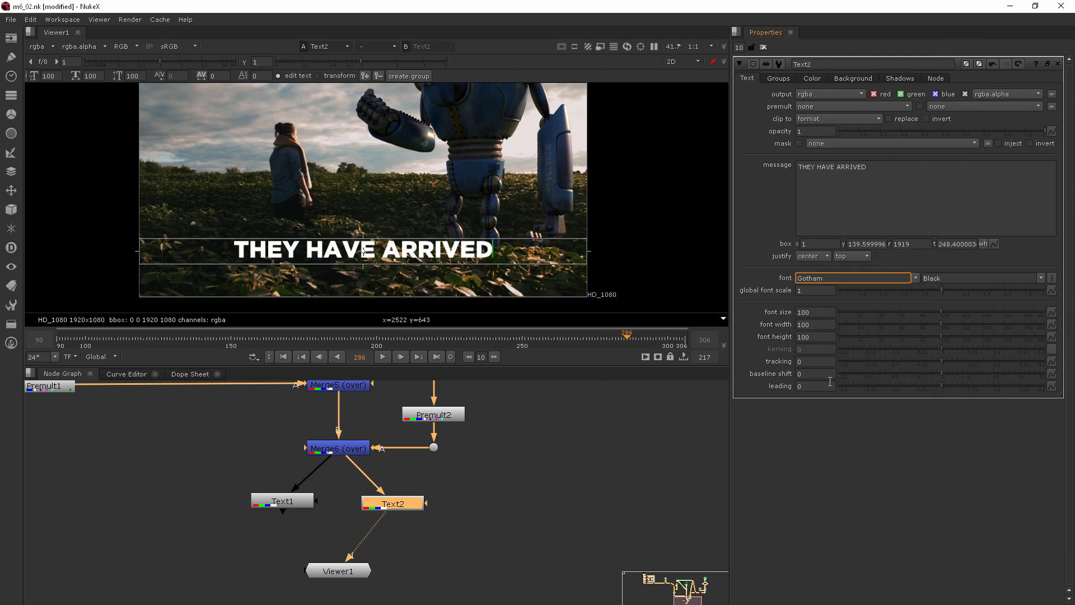
Try enlarging the text and shrinking only the word ARRIVED to font size 73, undoing both changes
drag(956, 311, 982, 314)
key(ctrl+z)
double_click(839, 170)
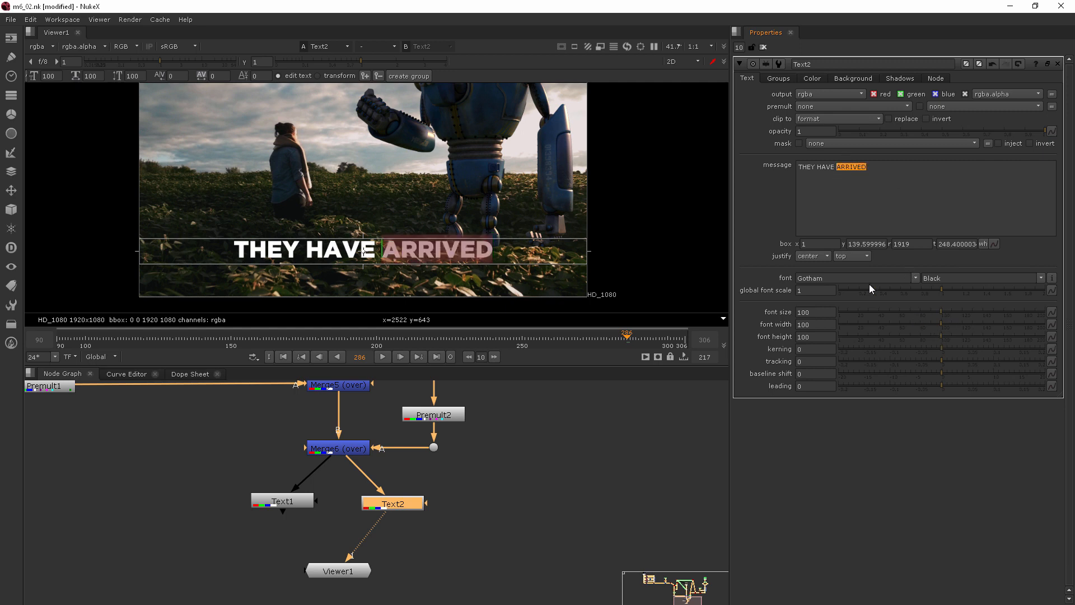
drag(1008, 311, 912, 316)
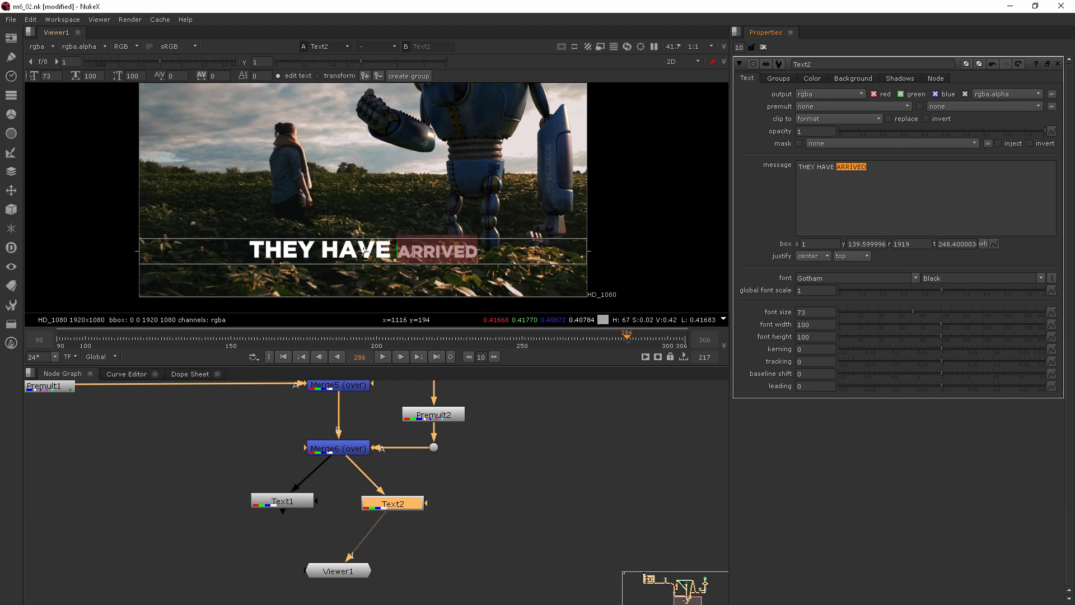
key(ctrl+z)
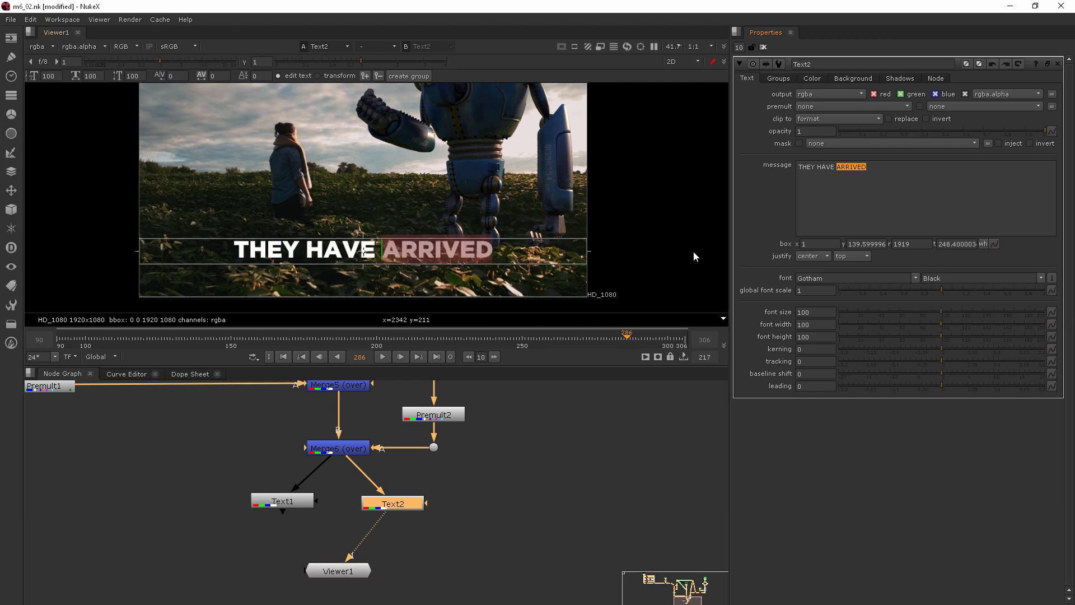
Try a font size of 70 on the whole selected message and undo it
click(891, 172)
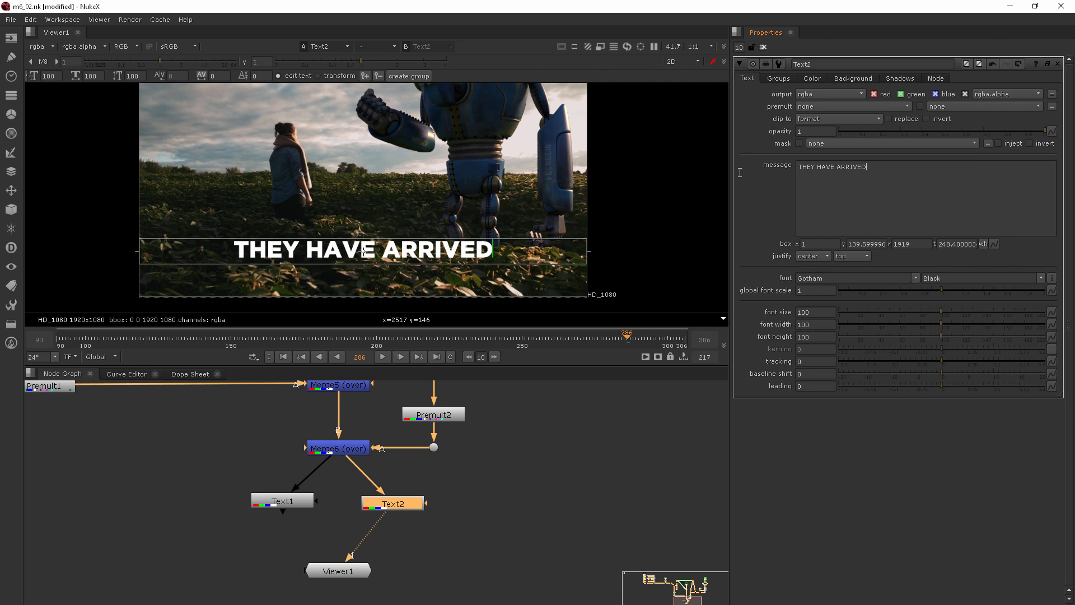
key(ctrl+a)
mouse_move(942, 311)
mouse_down()
mouse_move(1040, 308)
mouse_move(935, 307)
mouse_up()
click(909, 303)
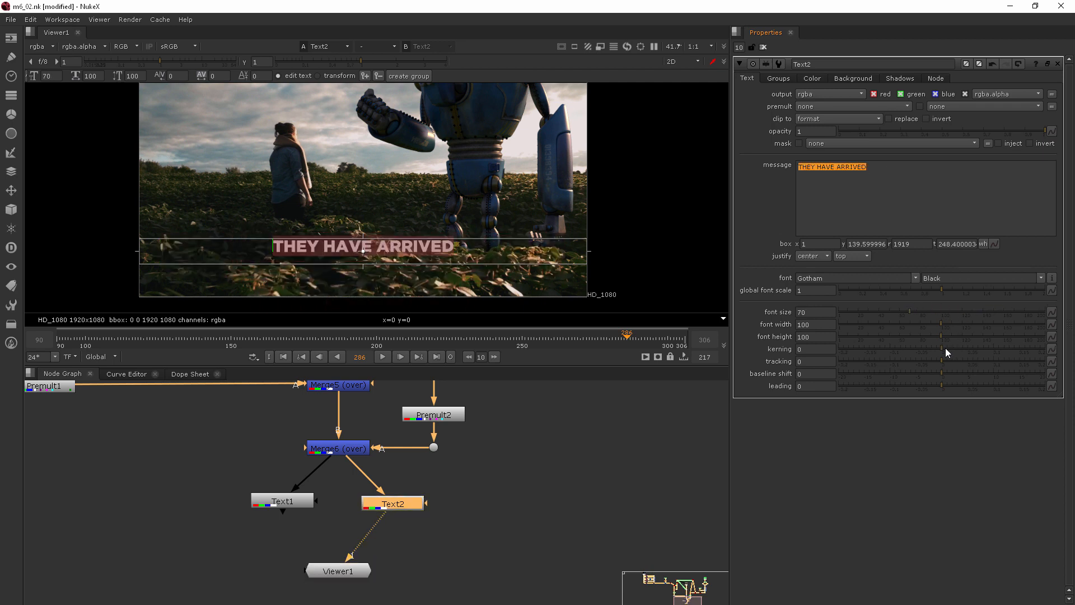
key(ctrl+z)
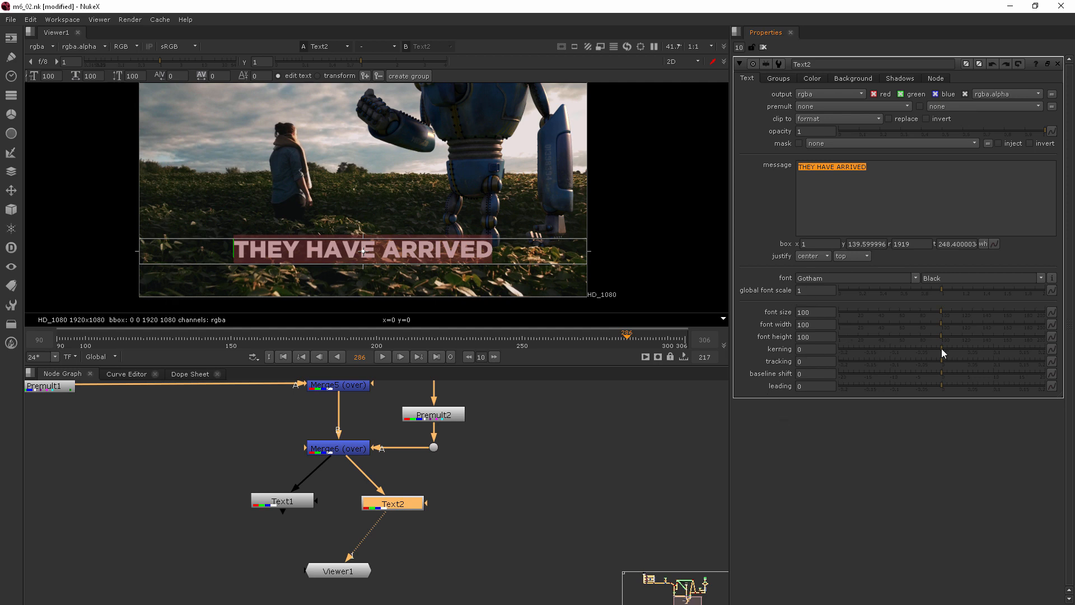
Animate the whole message's tracking with keyframes from -0.2 at frame 90 to 0.2 at frame 306
drag(942, 360, 802, 353)
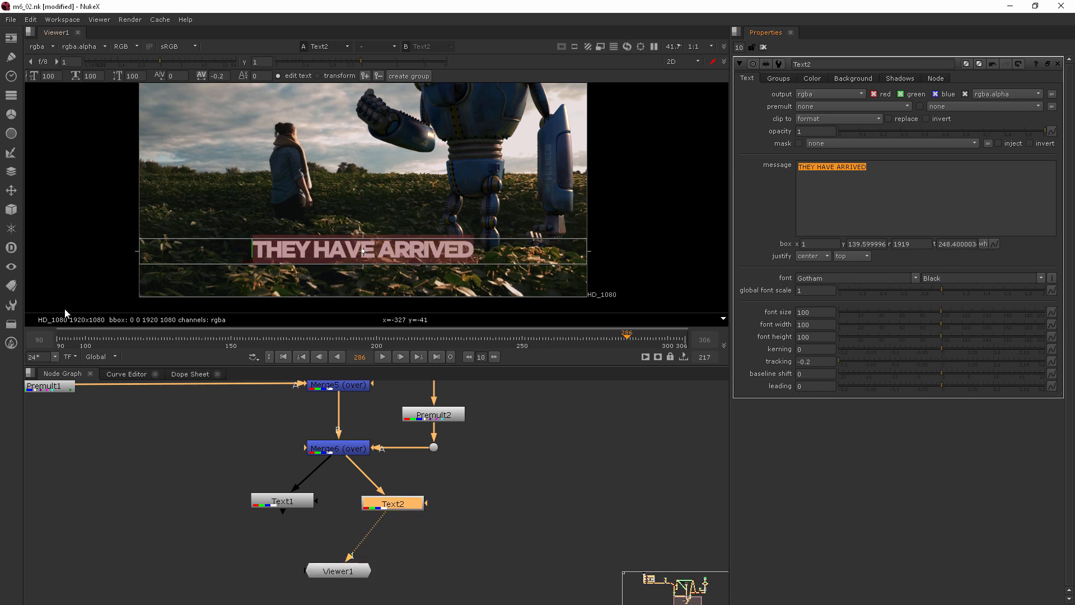
click(55, 341)
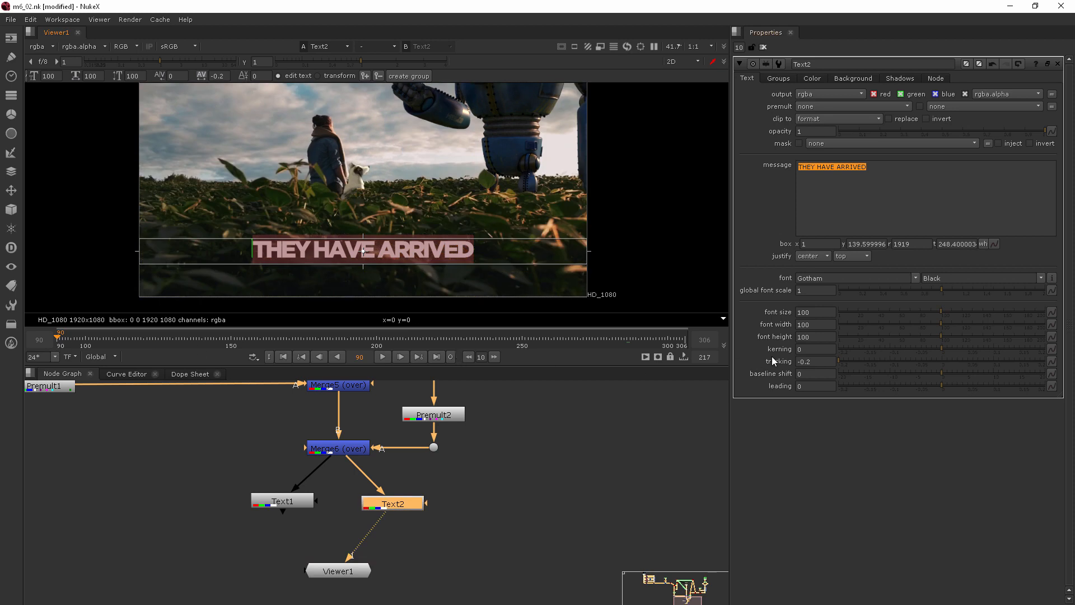
right_click(827, 363)
click(861, 364)
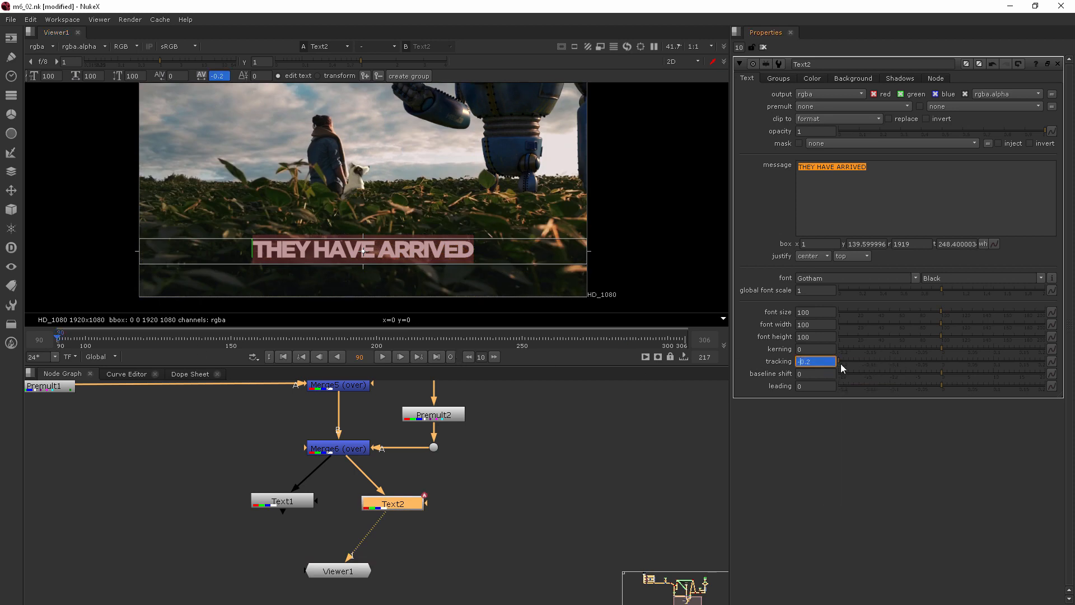
click(685, 343)
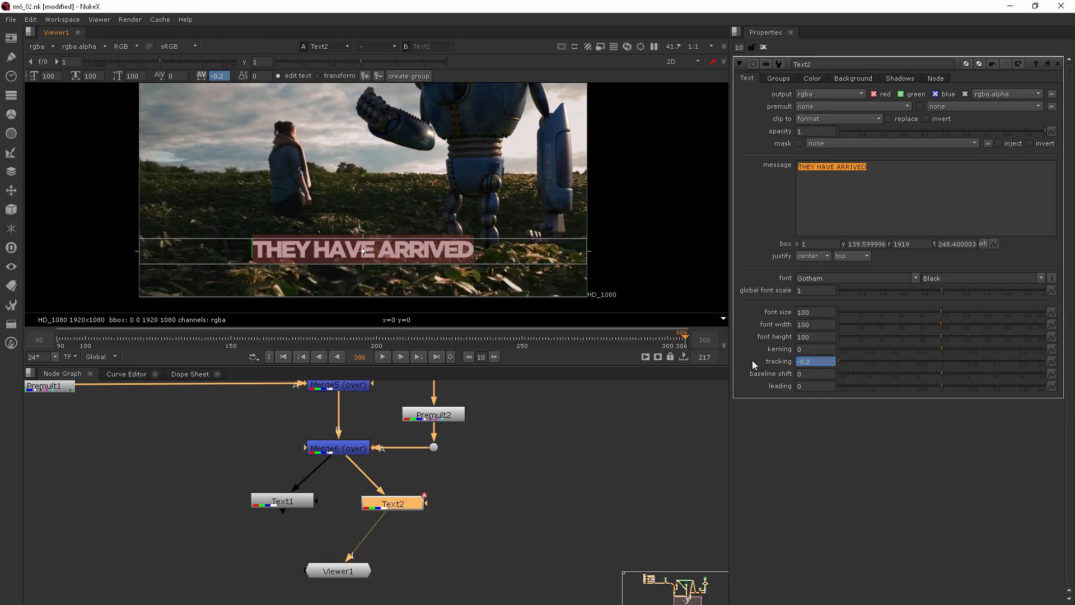
drag(862, 371, 1065, 367)
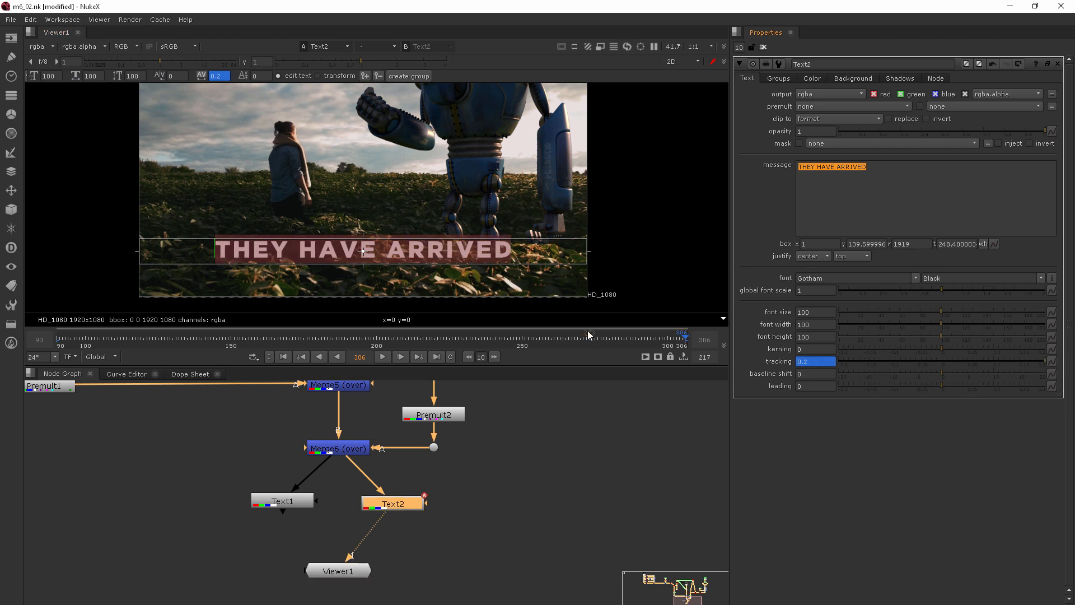
Play back and scrub through the timeline to review the tracking animation, stopping near the end of the shot
click(380, 356)
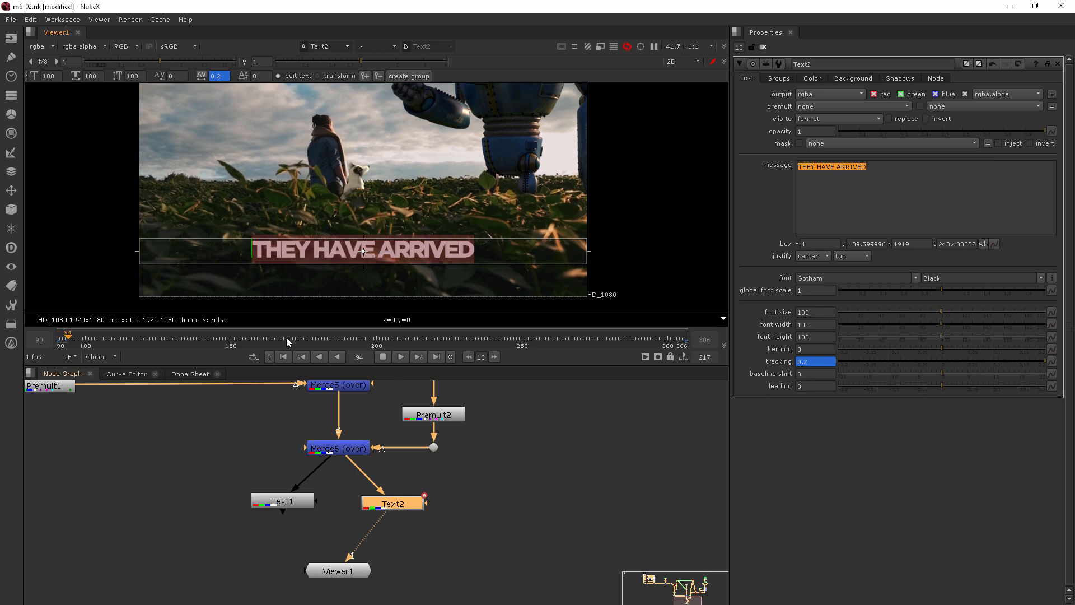
click(148, 334)
drag(149, 334, 626, 336)
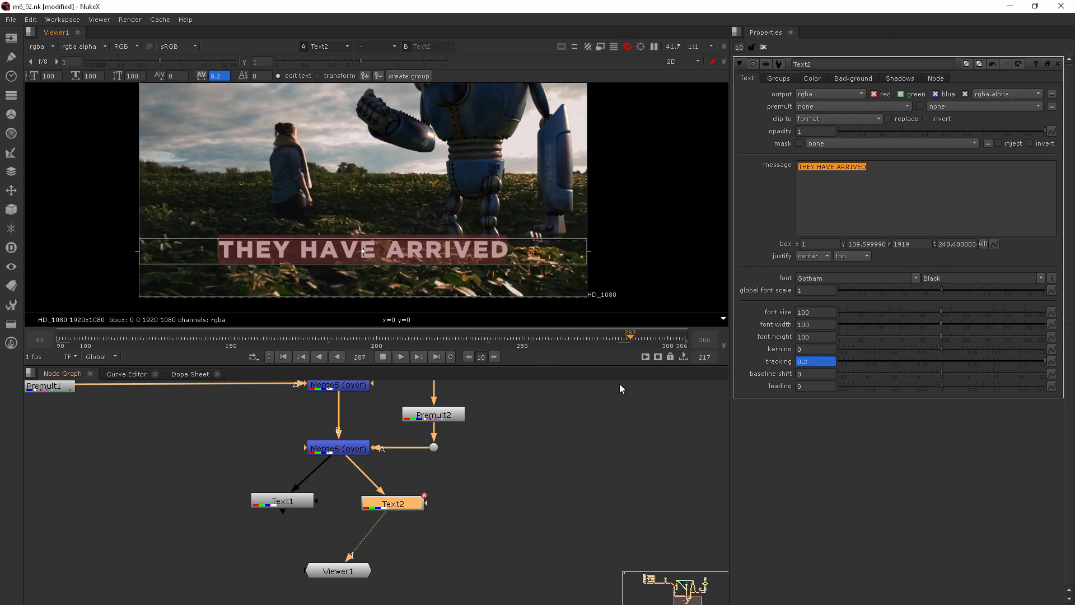
click(383, 357)
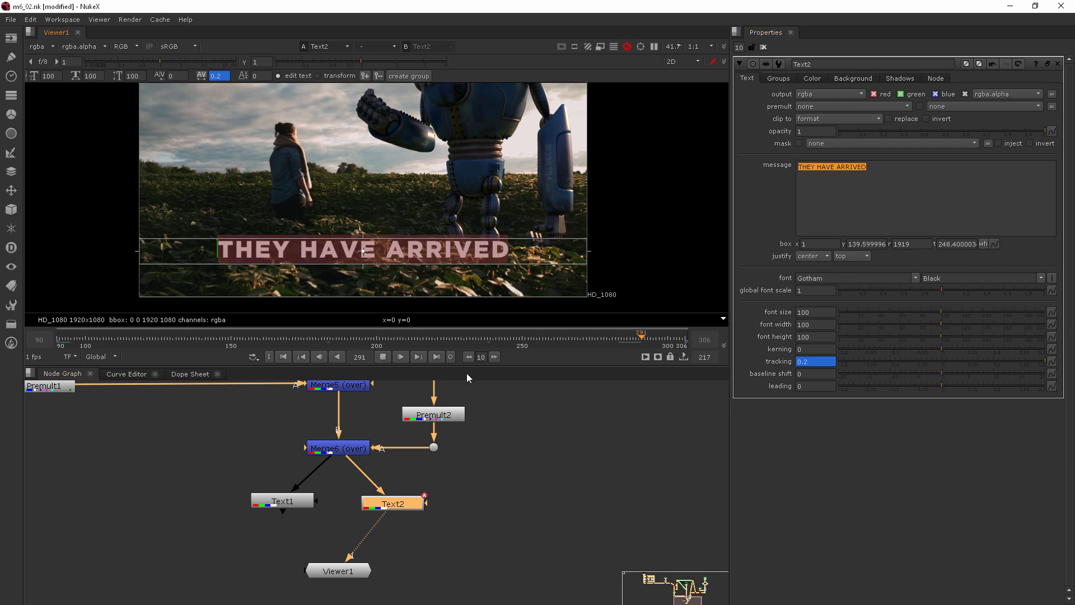
click(457, 273)
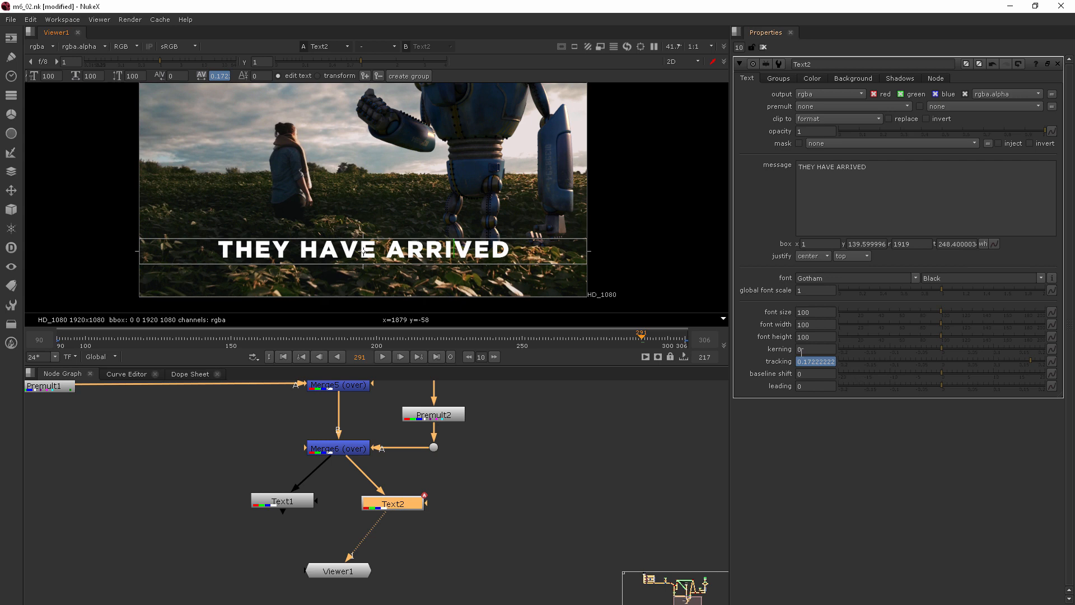
Try a kerning of 0.2 between the V and E of ARRIVED
drag(518, 250, 186, 244)
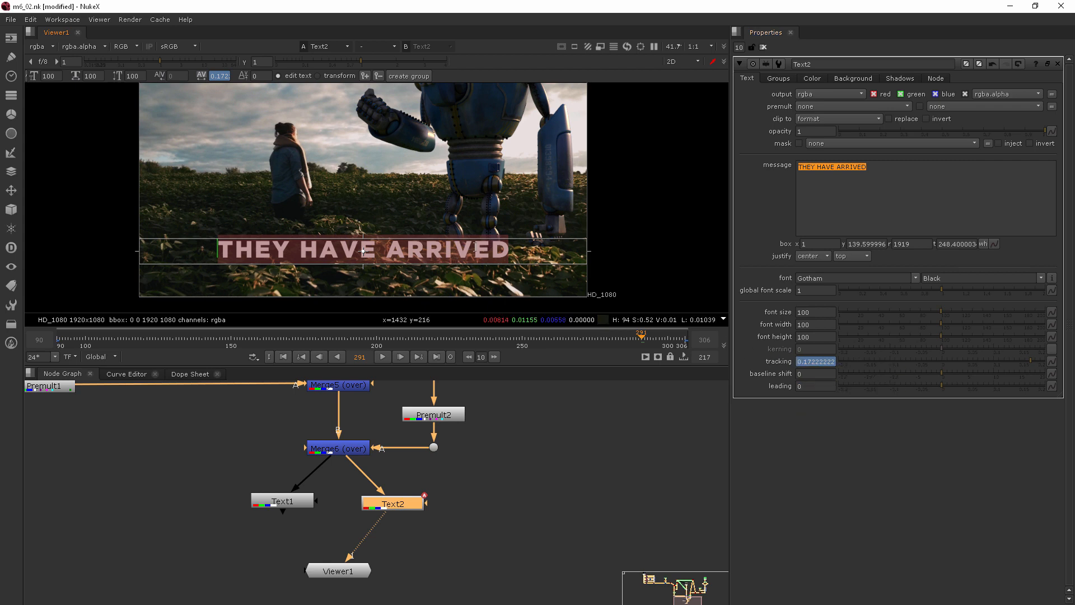
click(476, 247)
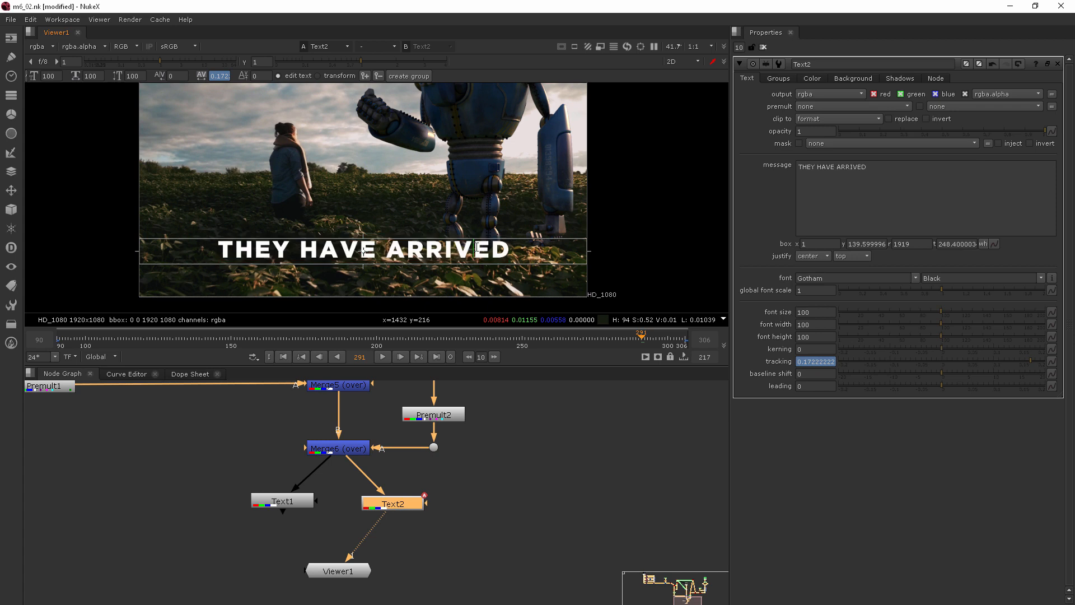
drag(943, 348, 1073, 323)
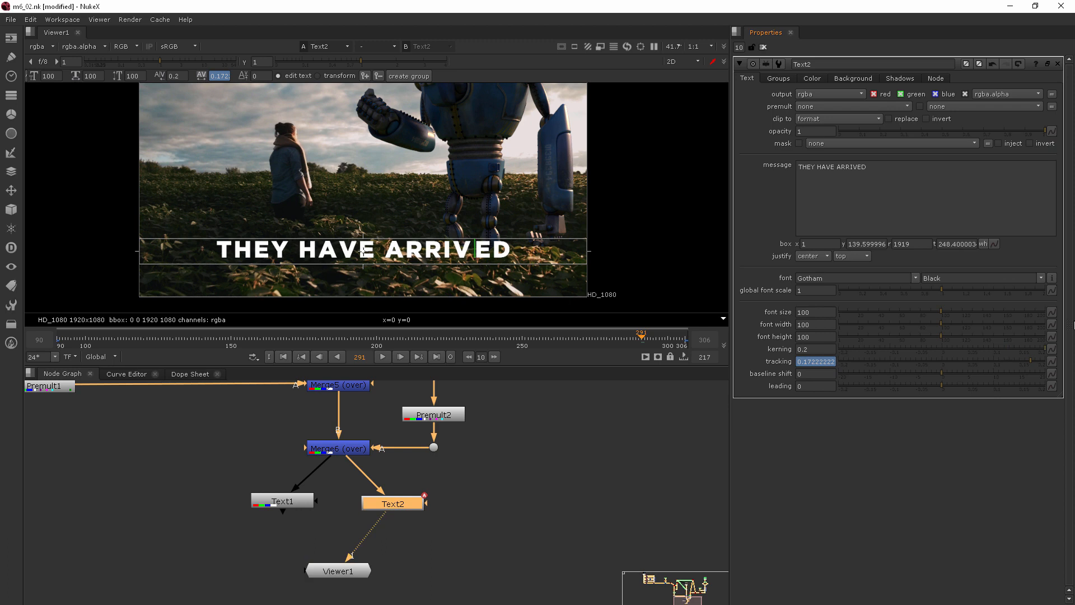
drag(508, 250, 217, 253)
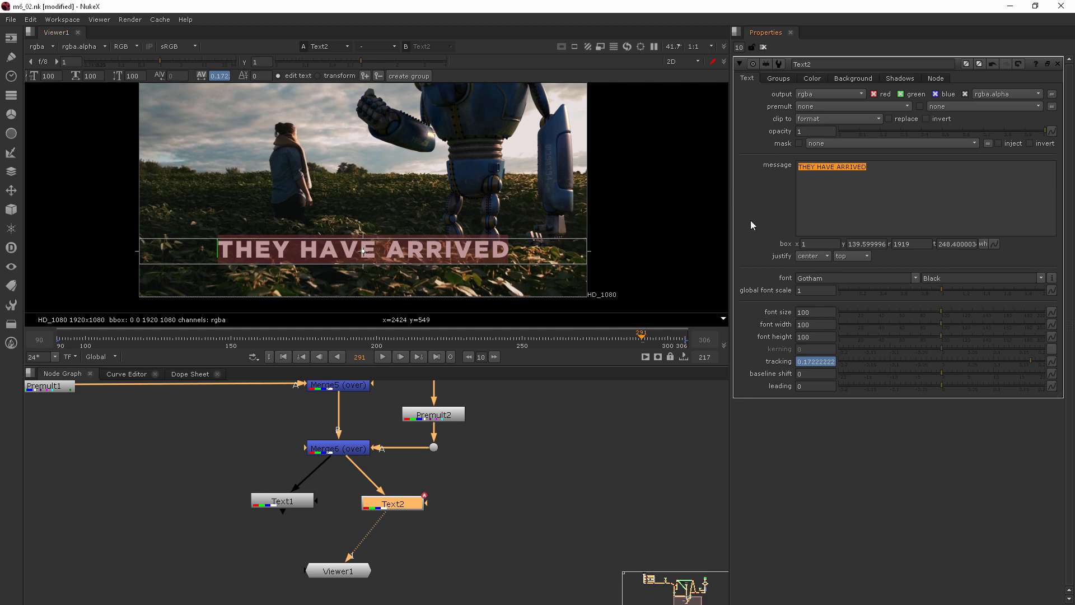
click(480, 251)
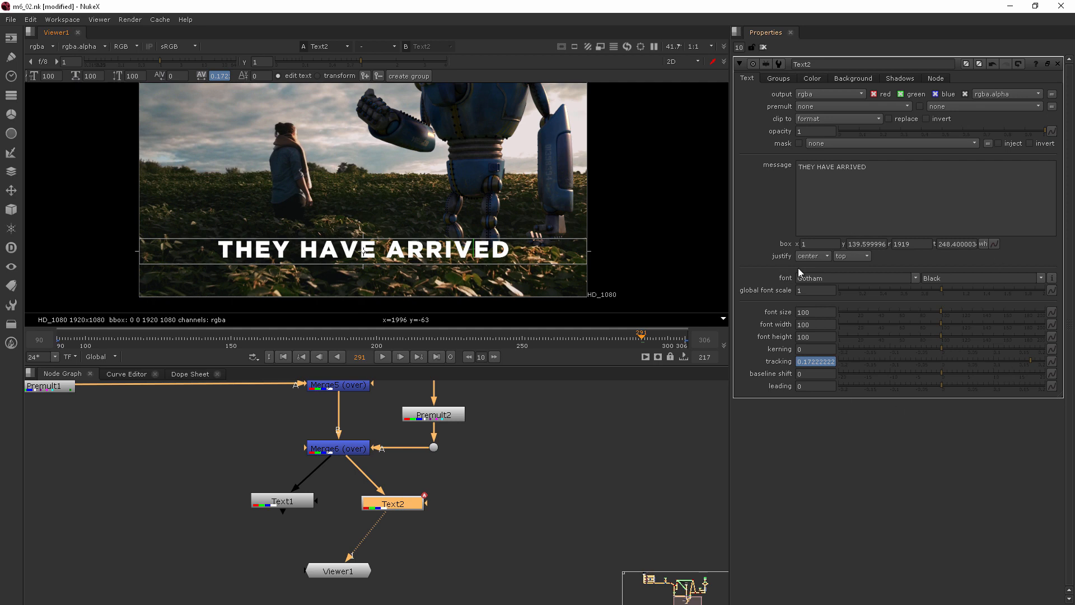
Split the title's color into separate channels and test red at 0 before returning it to 1
click(813, 78)
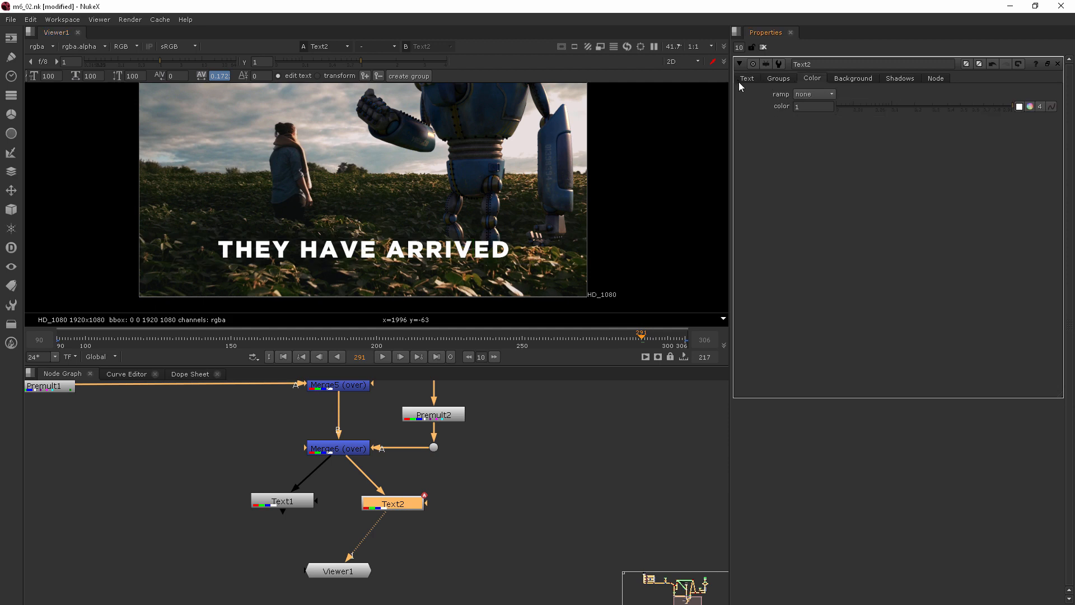
click(1029, 108)
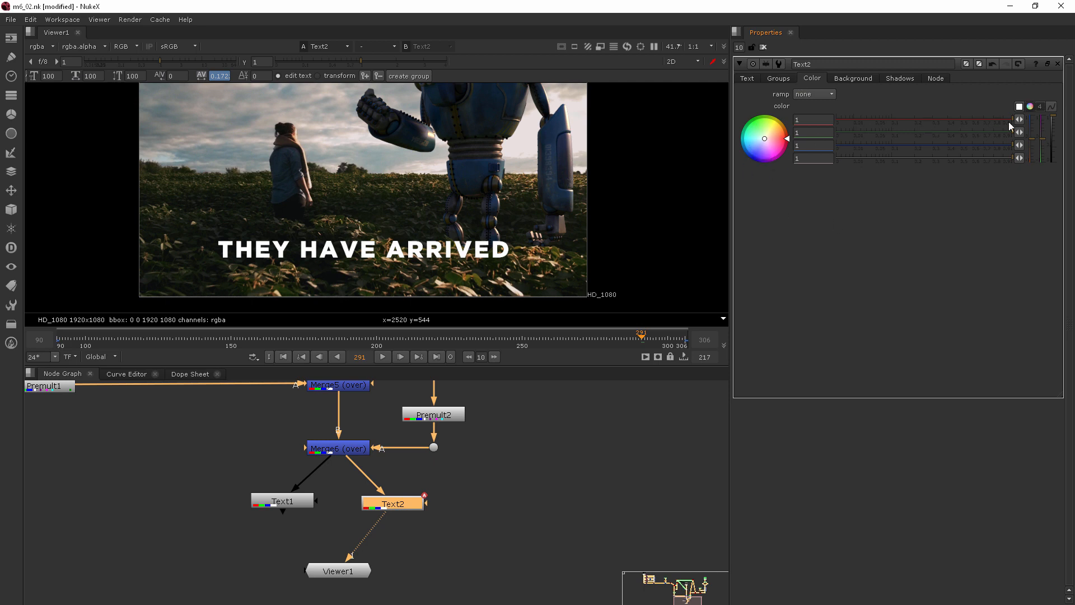
drag(1007, 122, 822, 125)
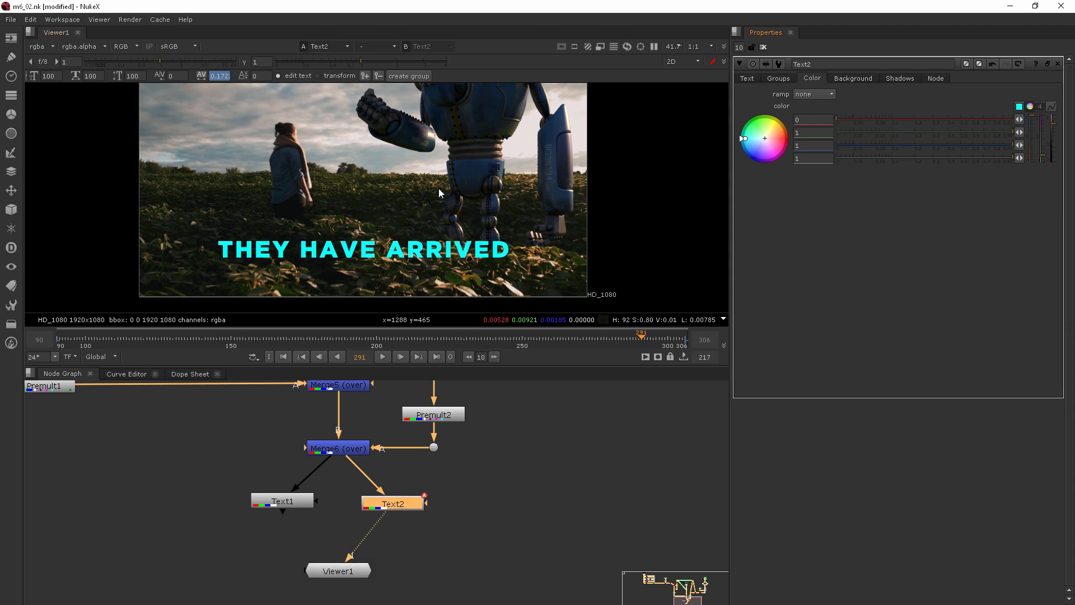
drag(895, 123, 1005, 122)
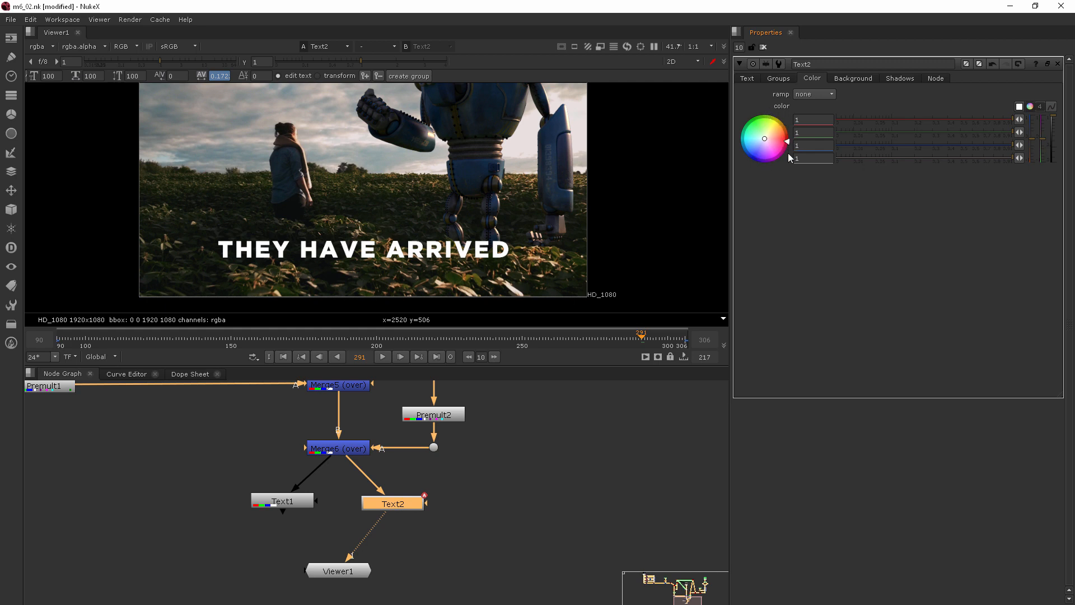
Try several blue tints for the title on the color wheel, from pale lavender to saturated blue
click(763, 140)
drag(763, 140, 697, 236)
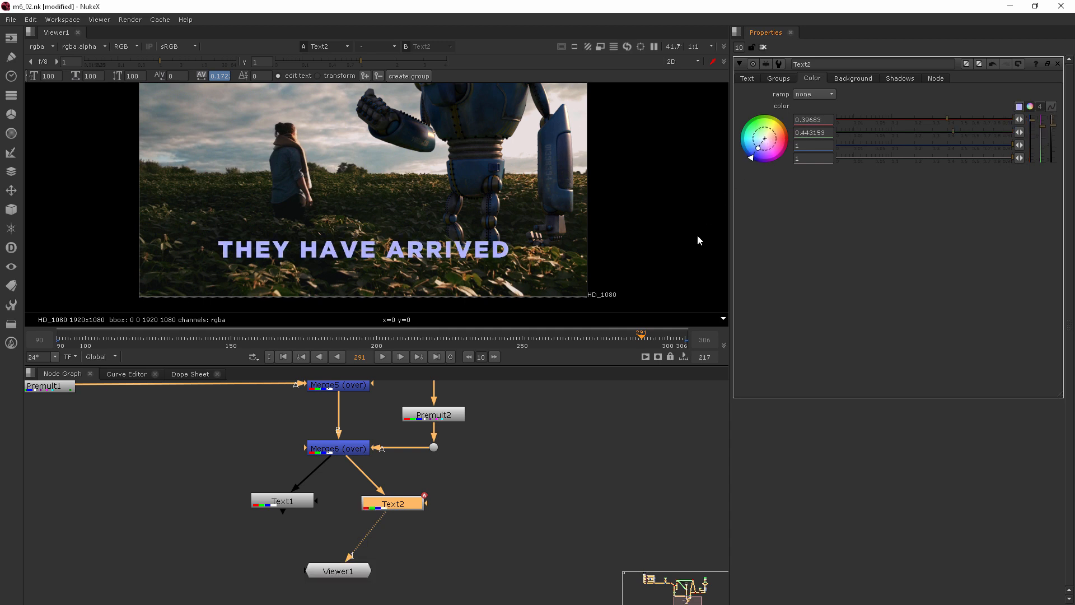
drag(756, 148, 707, 240)
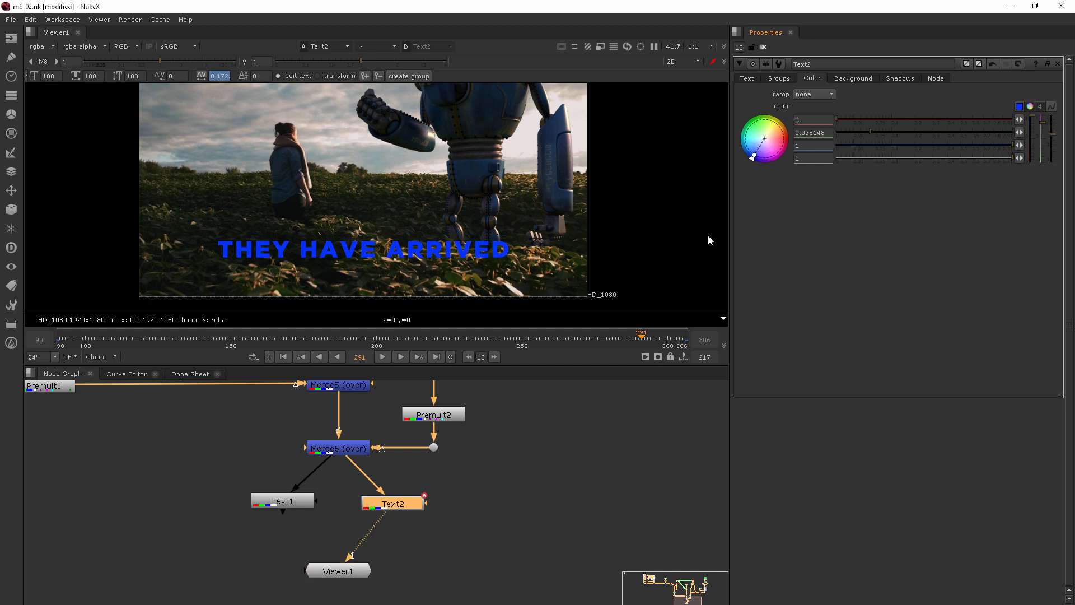
drag(754, 155, 763, 139)
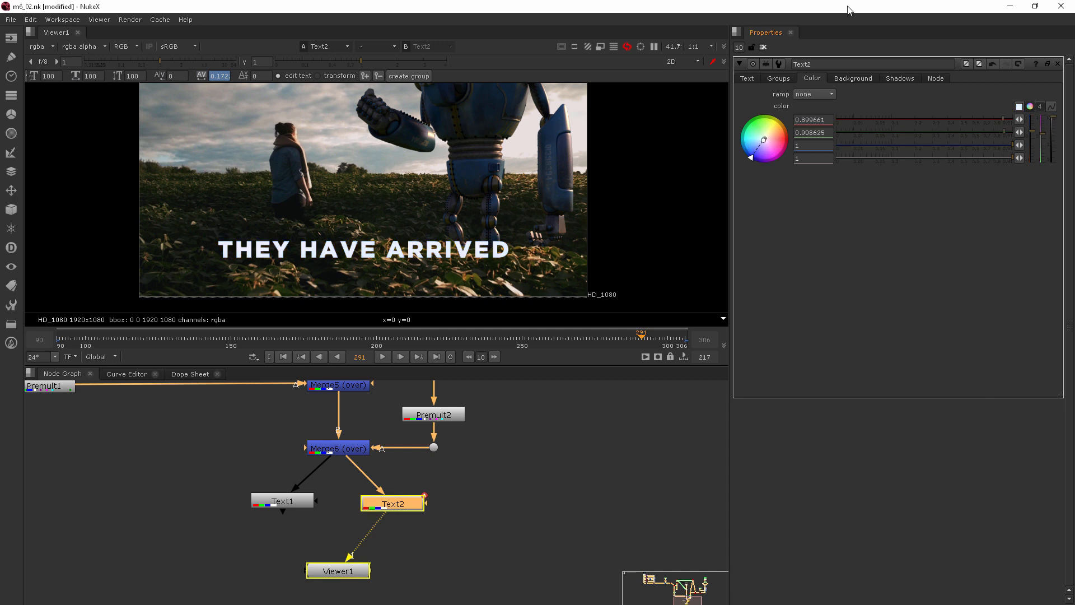
mouse_move(848, 8)
mouse_down()
mouse_move(832, 38)
mouse_move(842, 12)
mouse_up()
mouse_move(761, 141)
mouse_down()
mouse_move(686, 227)
mouse_move(727, 213)
mouse_up()
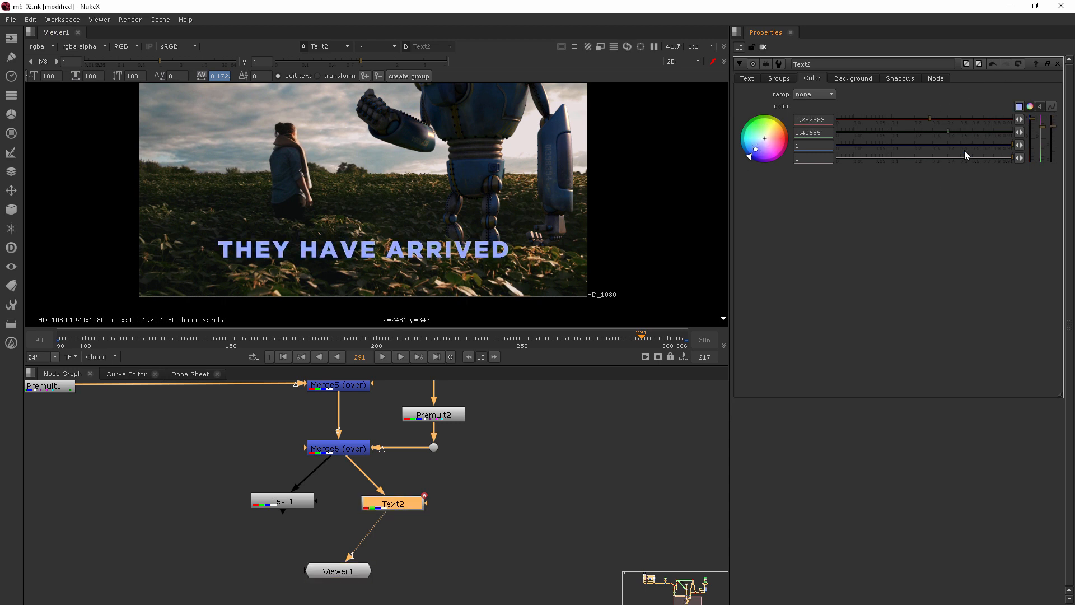
Warm and darken the title's color to a peach tone of about 0.843 red, 0.617 green and 0.458 blue
mouse_move(1035, 123)
mouse_down()
mouse_move(1034, 161)
mouse_move(1044, 119)
mouse_move(1039, 150)
mouse_move(1043, 122)
mouse_move(1040, 140)
mouse_move(1043, 131)
mouse_up()
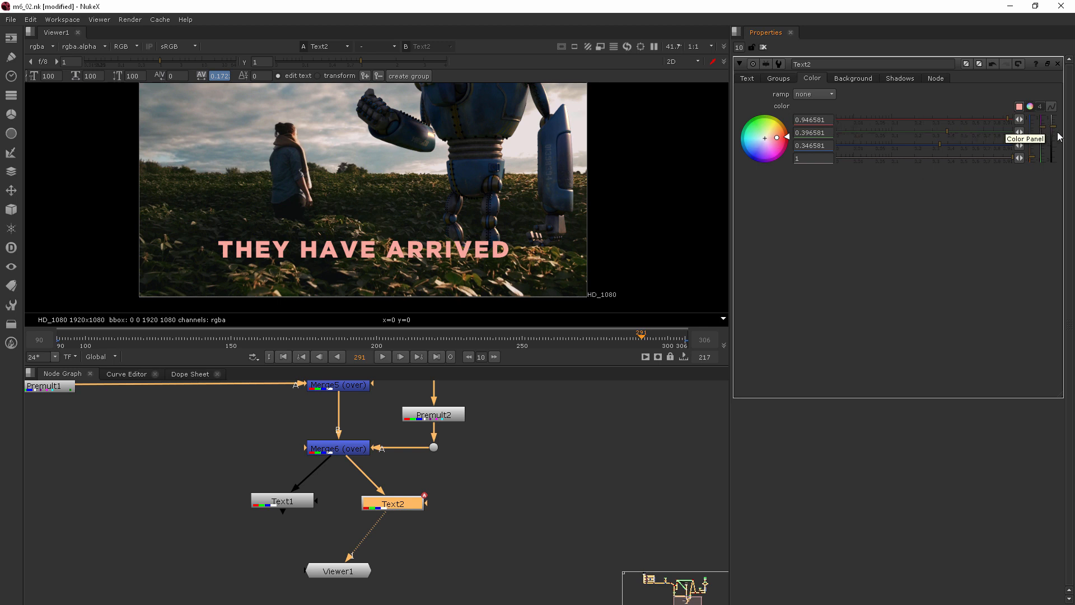
mouse_move(1053, 130)
mouse_down()
mouse_move(1054, 182)
mouse_move(1058, 112)
mouse_move(1057, 136)
mouse_up()
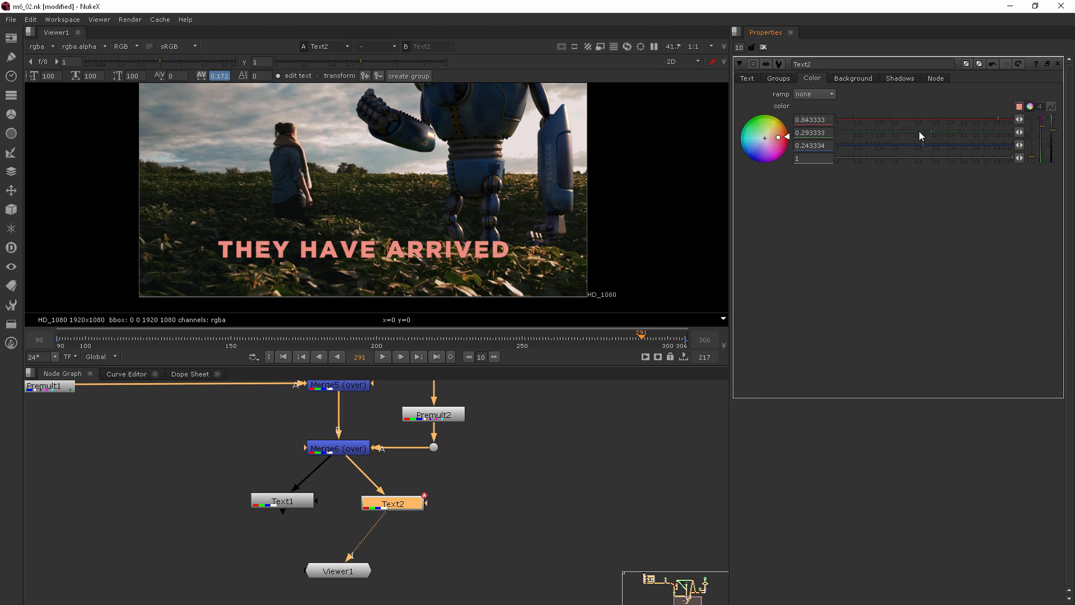
drag(787, 135, 744, 158)
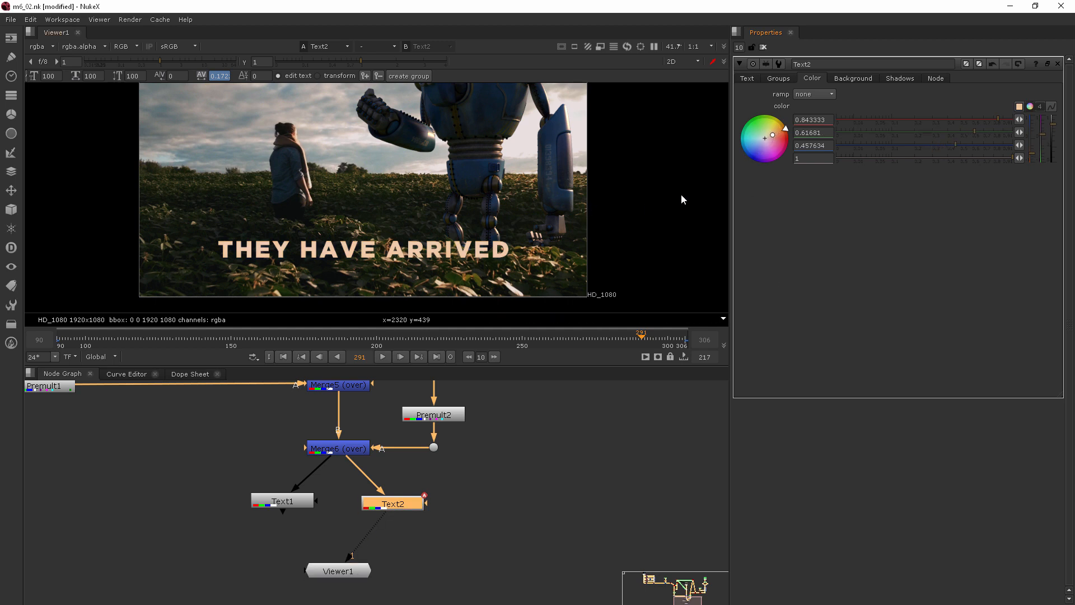
Try the Light Italic style of Gotham on the title and change it to Medium
click(748, 79)
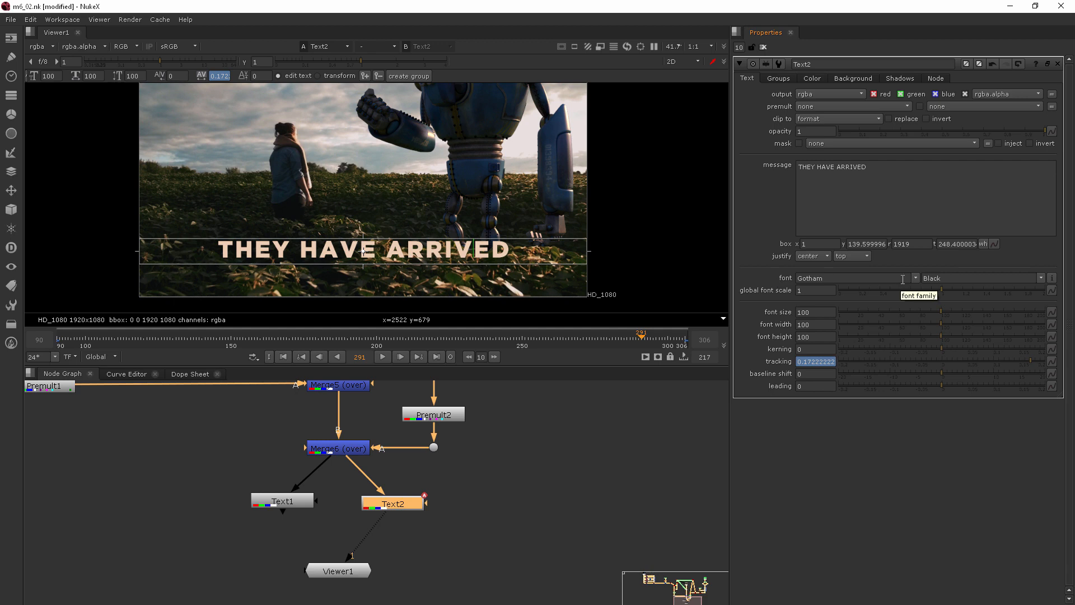
click(1043, 277)
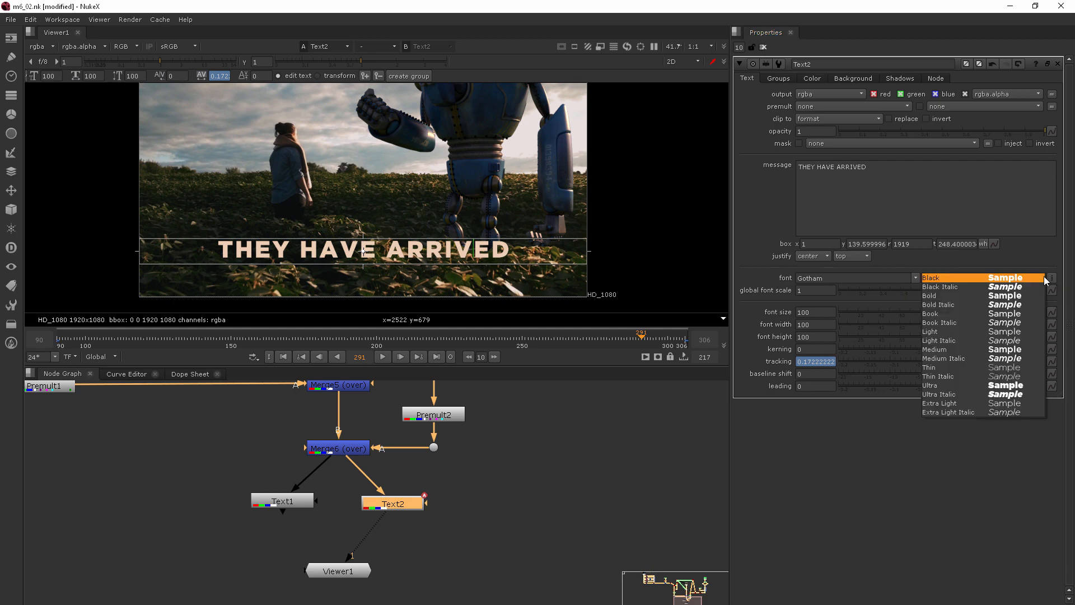
click(974, 339)
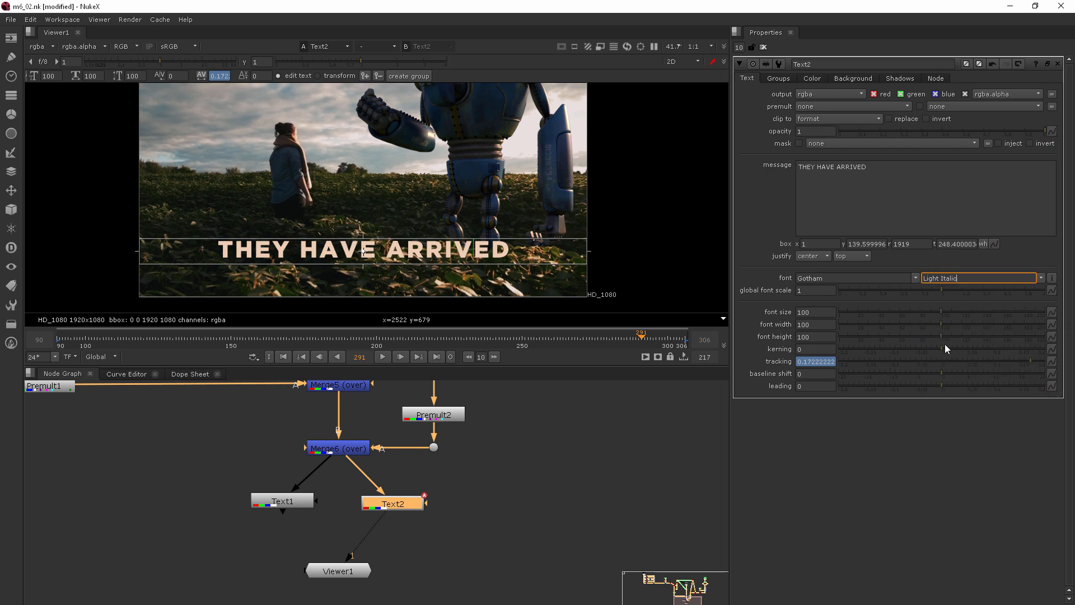
click(1042, 277)
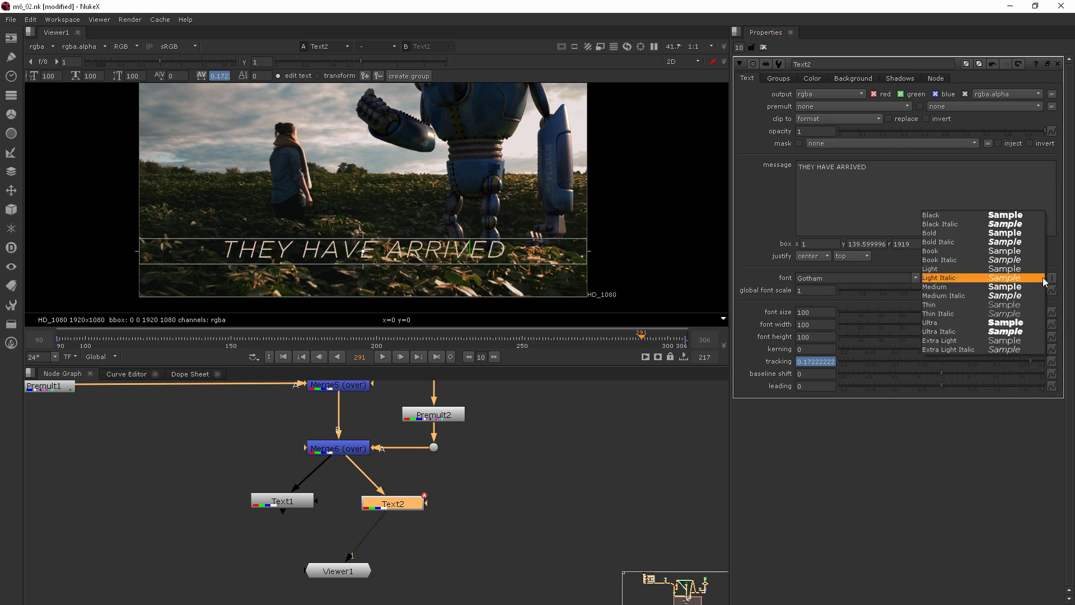
click(941, 285)
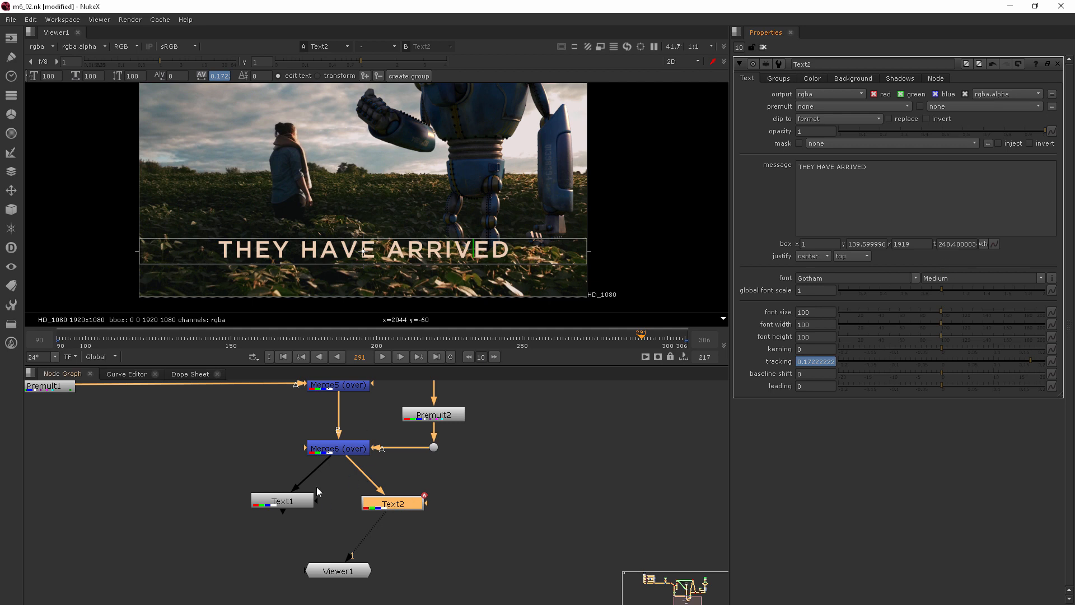
Line up the Text2 node directly below Merge6 and open its Groups settings
drag(393, 505, 340, 491)
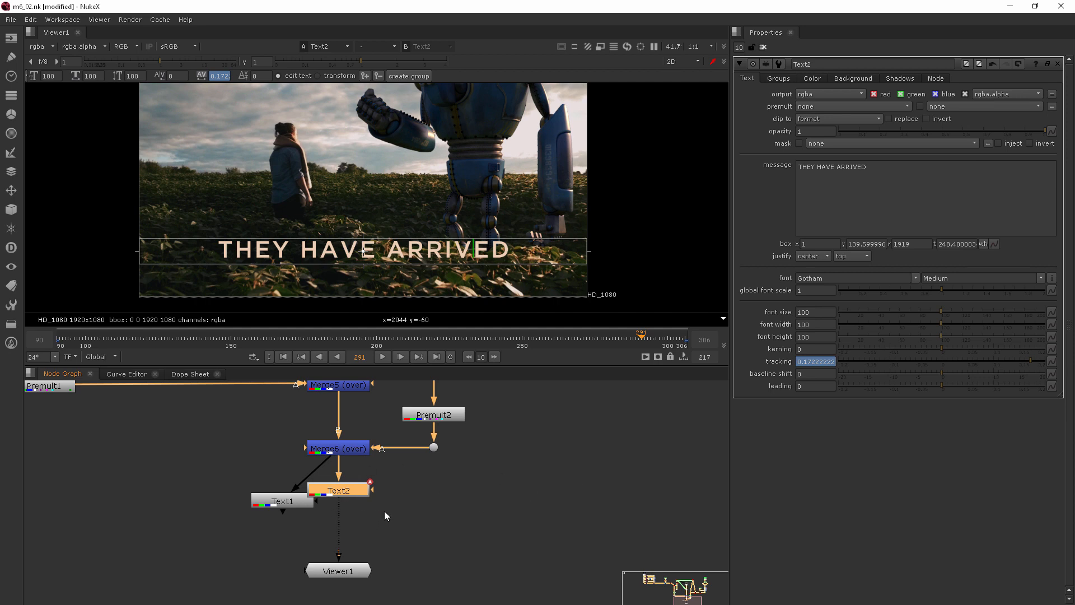
click(777, 78)
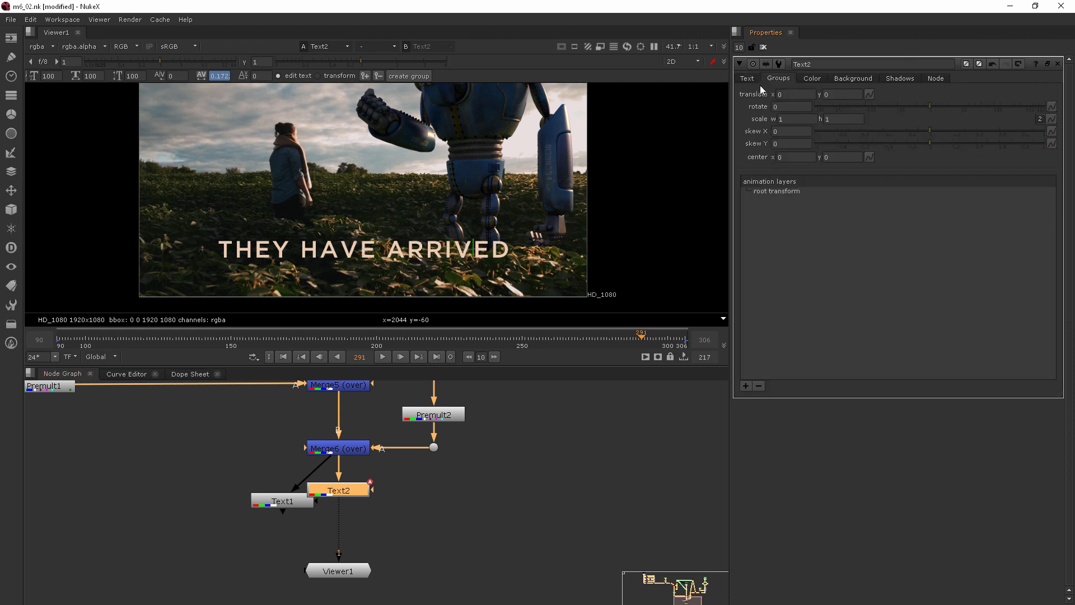